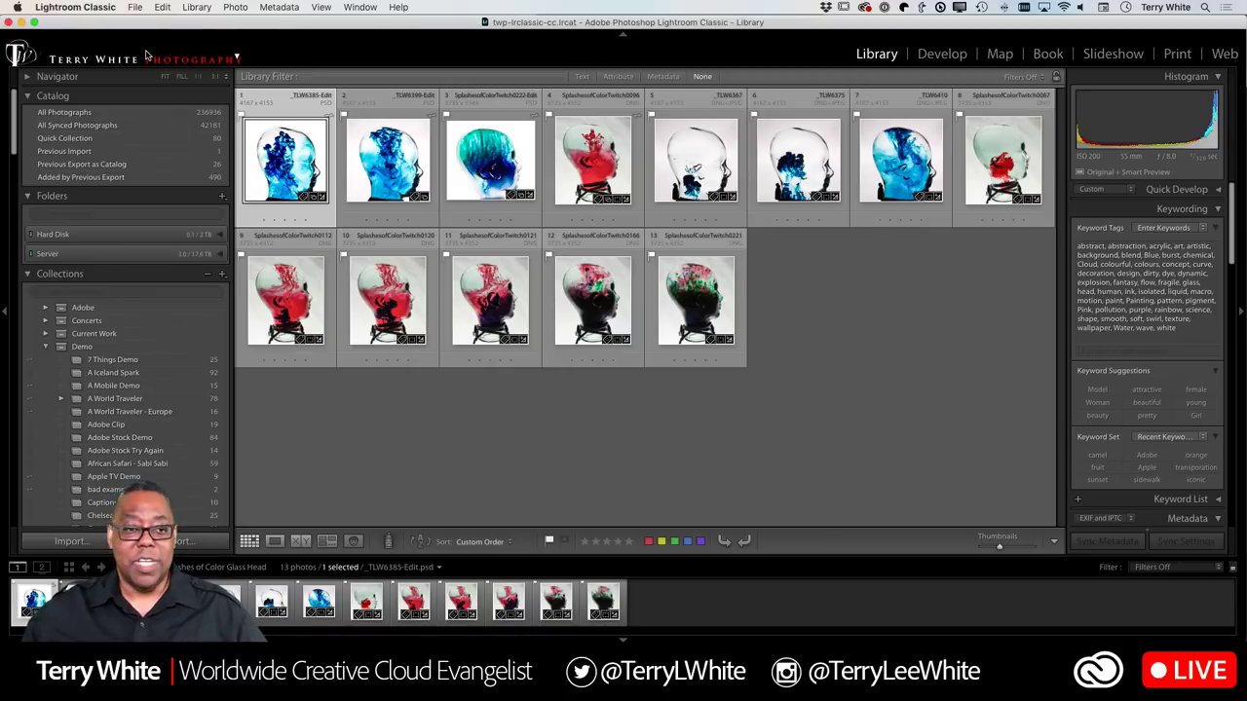
# - Show Lightroom Classic's sync status: sync on, 10 photos syncing, 250.85 GB of 1.10 TB used
pyautogui.click(146, 56)
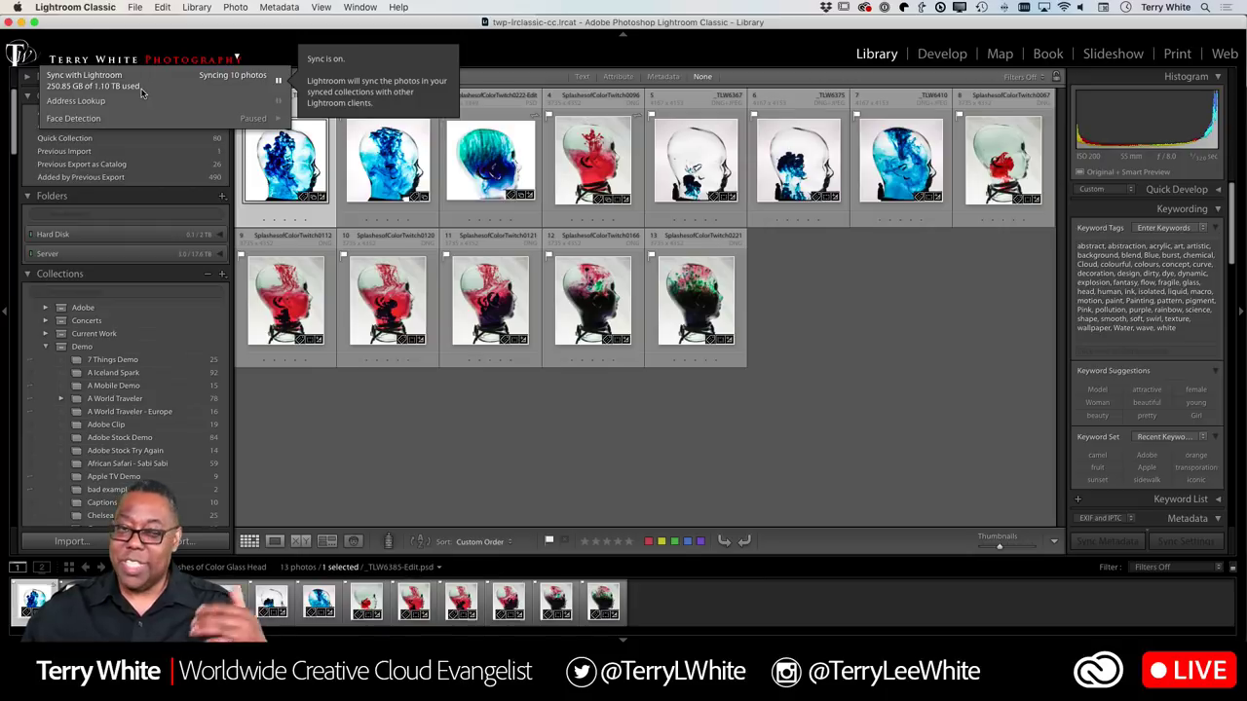
# - Pause sync, recheck the sync status, then scroll Collections to Splashes of Color Glass Head
pyautogui.click(278, 86)
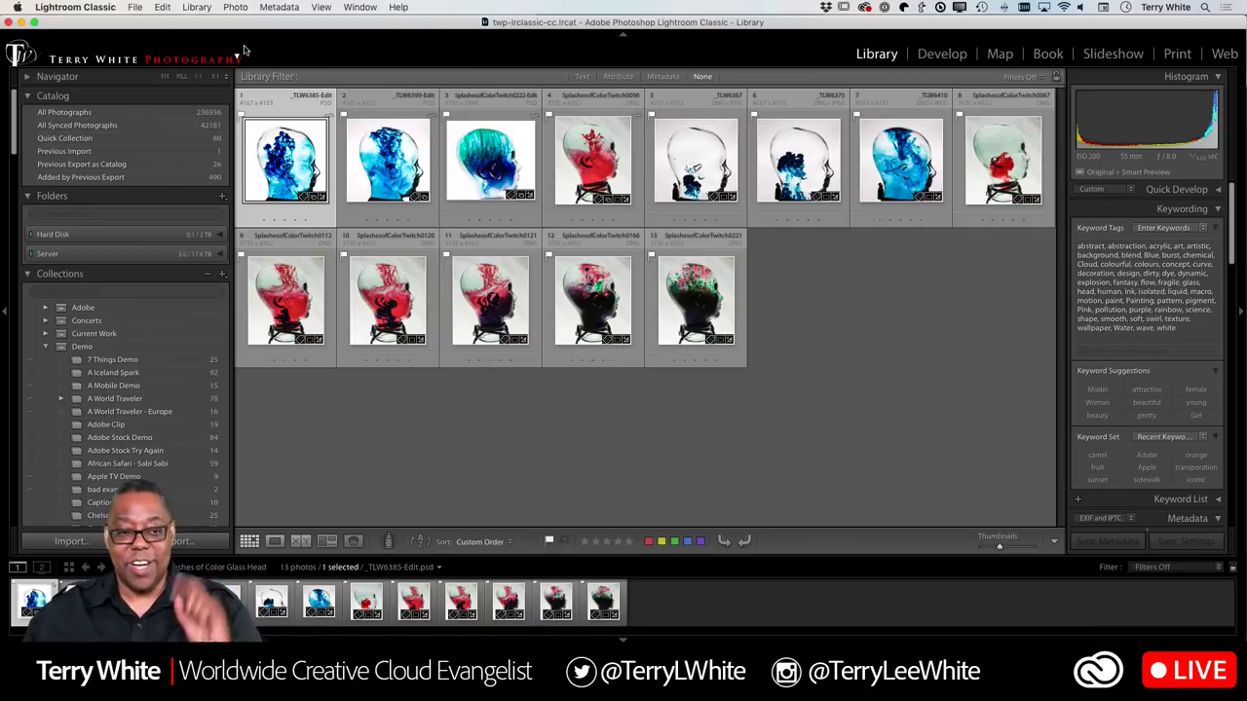
pyautogui.click(232, 59)
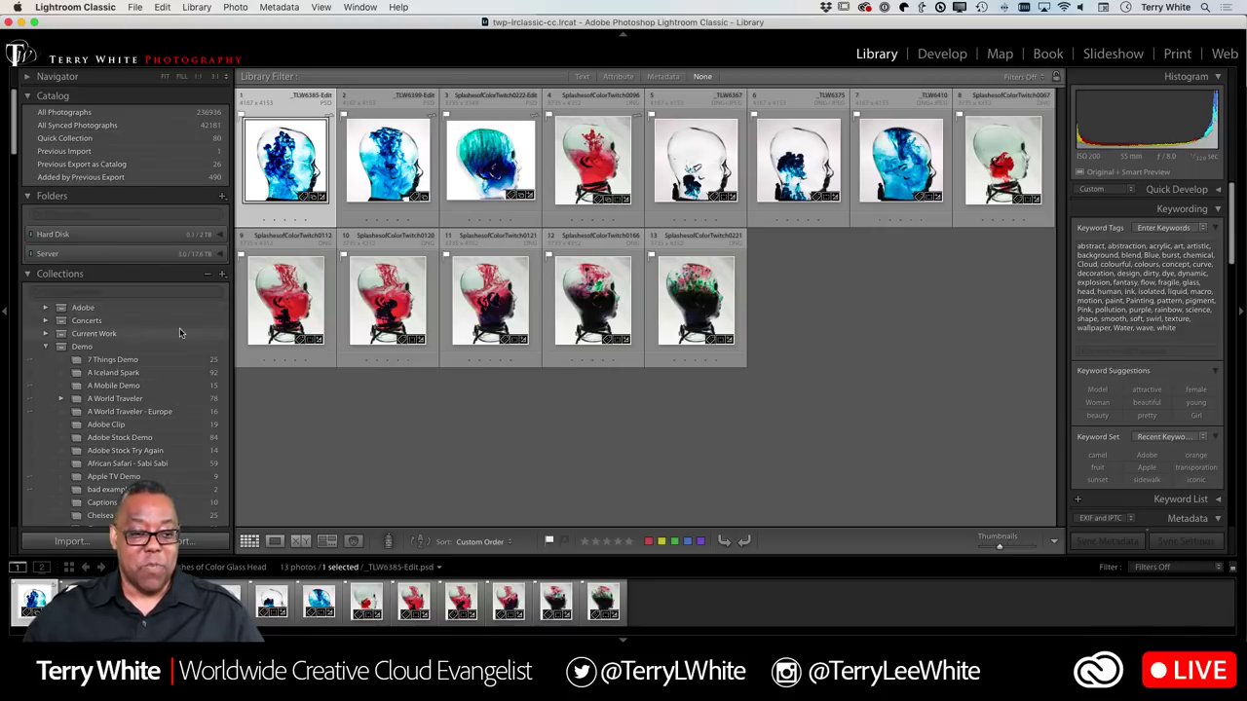
pyautogui.scroll(-5, 116, 374)
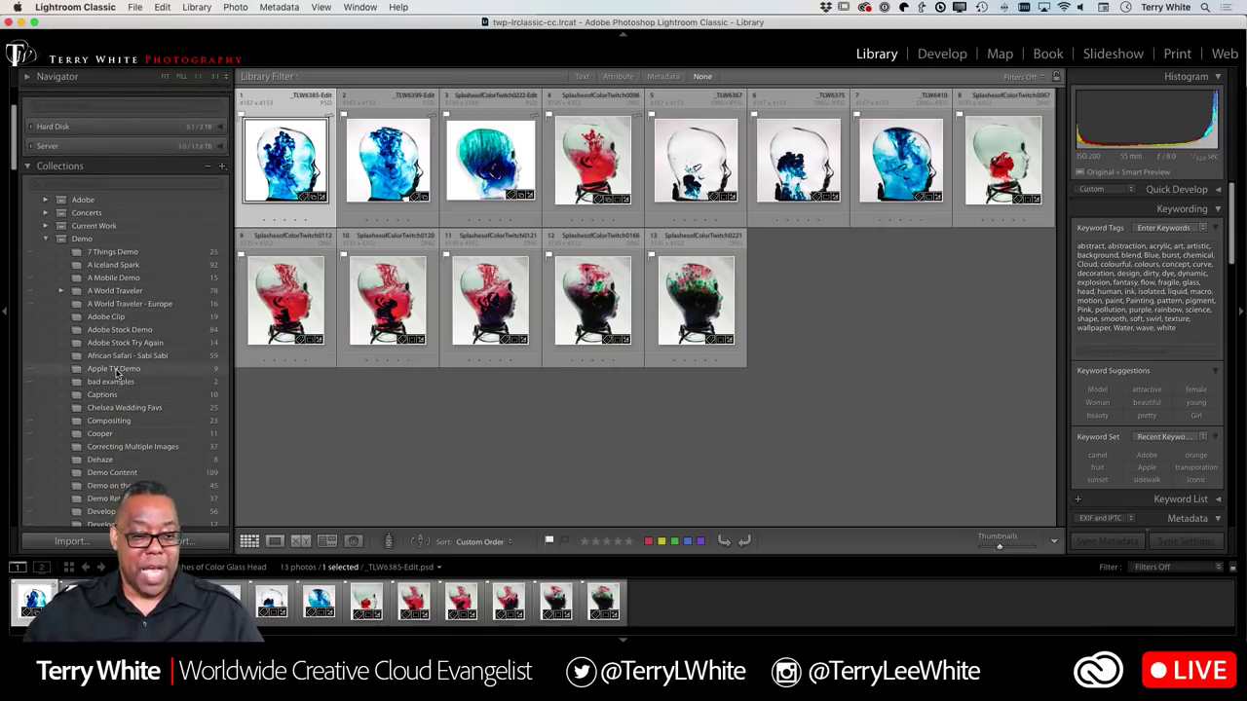
pyautogui.scroll(-9, 118, 376)
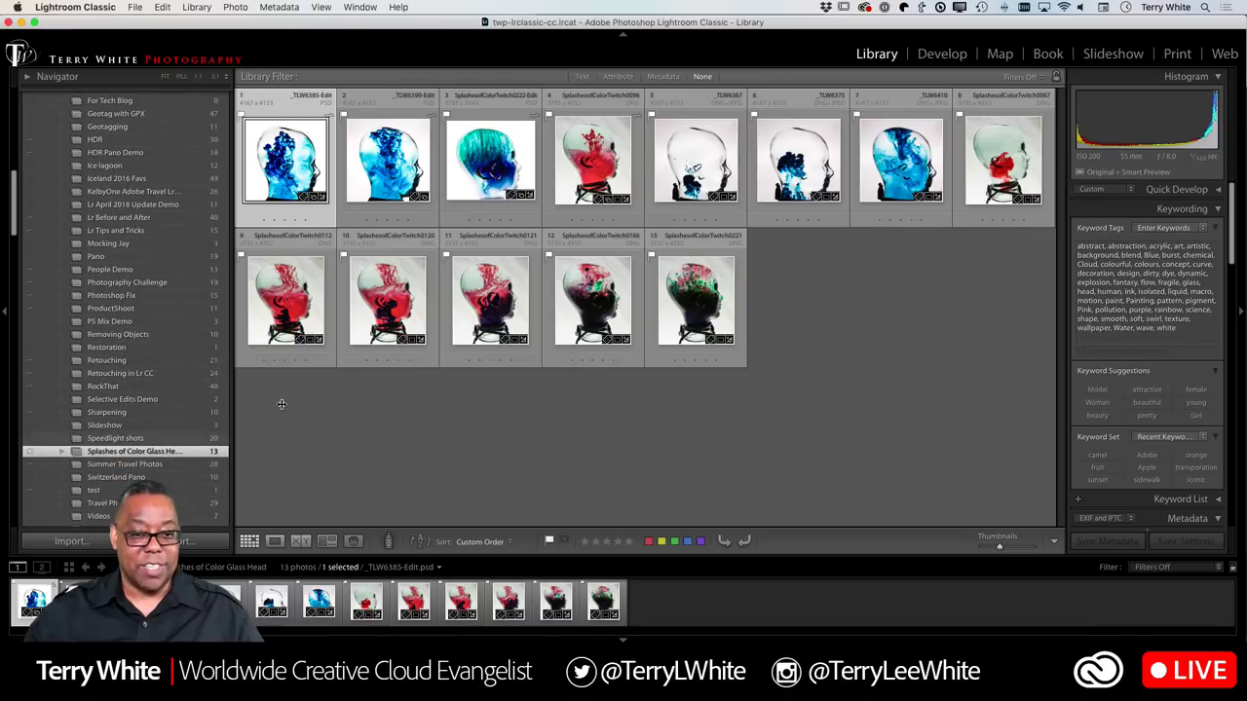
# - View the blue glass head photo _TLW6385-Edit.psd in Loupe view with its keyword tags
pyautogui.doubleClick(299, 175)
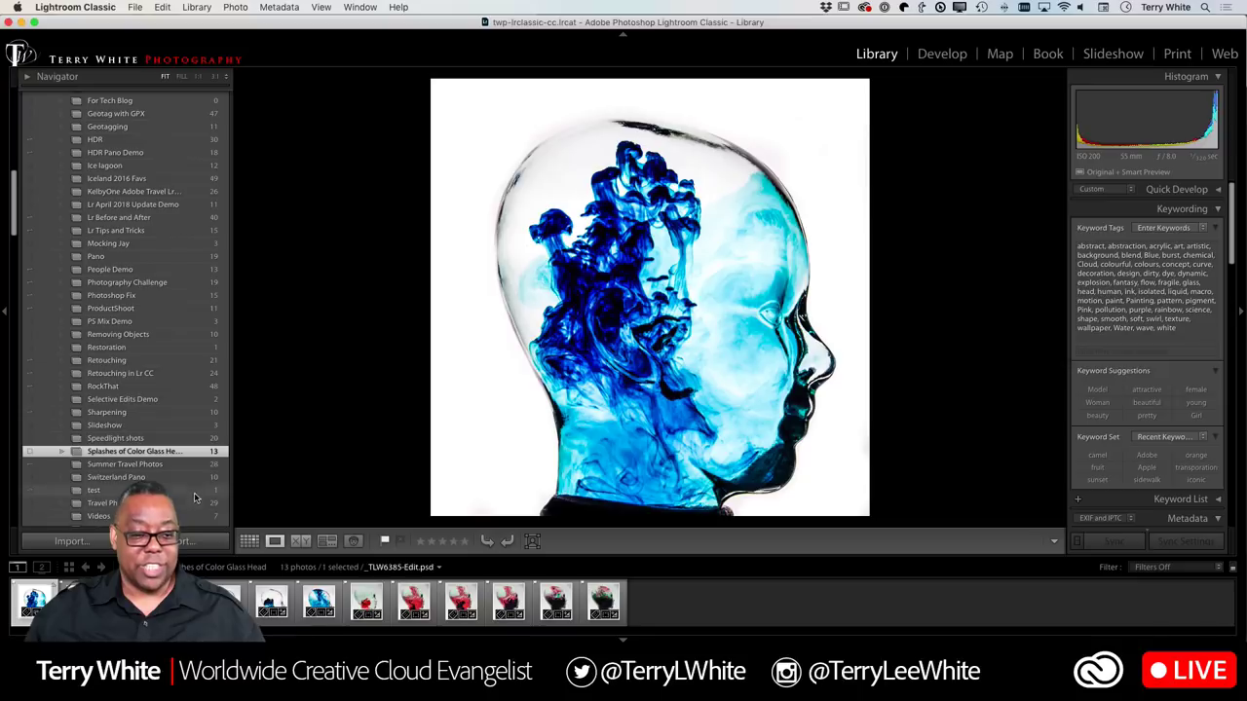
pyautogui.scroll(-2, 206, 463)
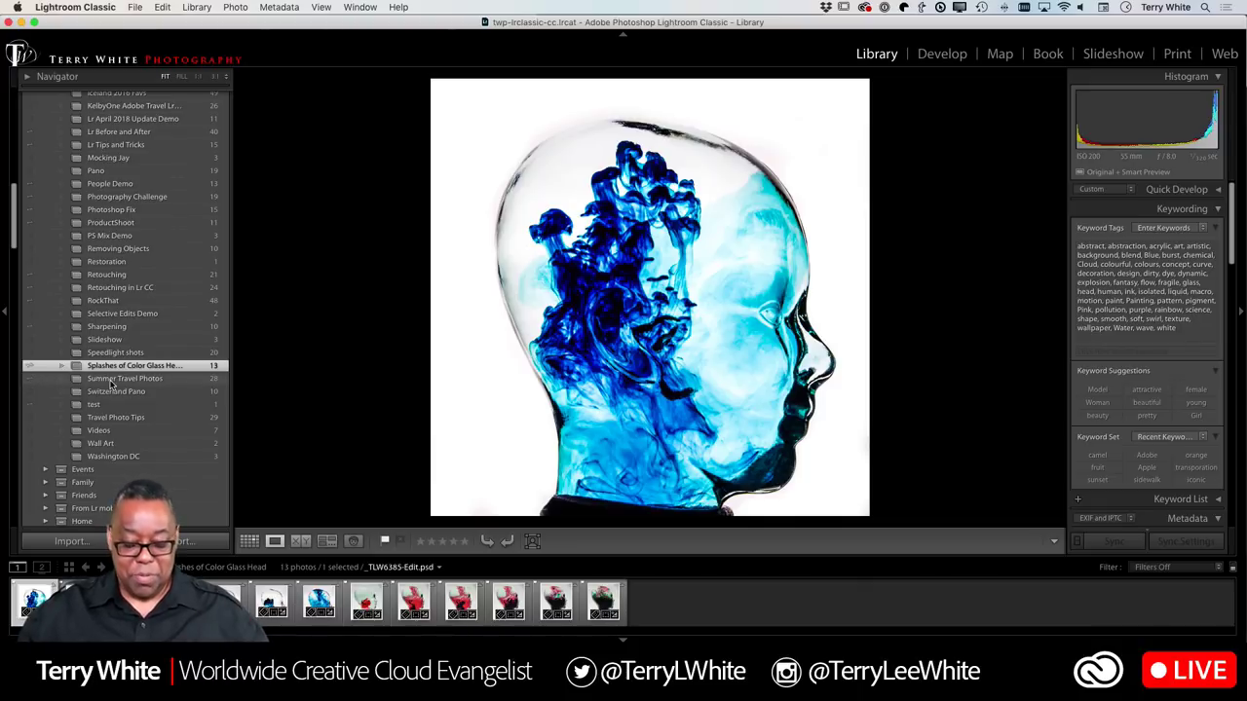
# - Return to Grid view of the 13 photos with _TLW6385-Edit.psd still selected
pyautogui.press('g')
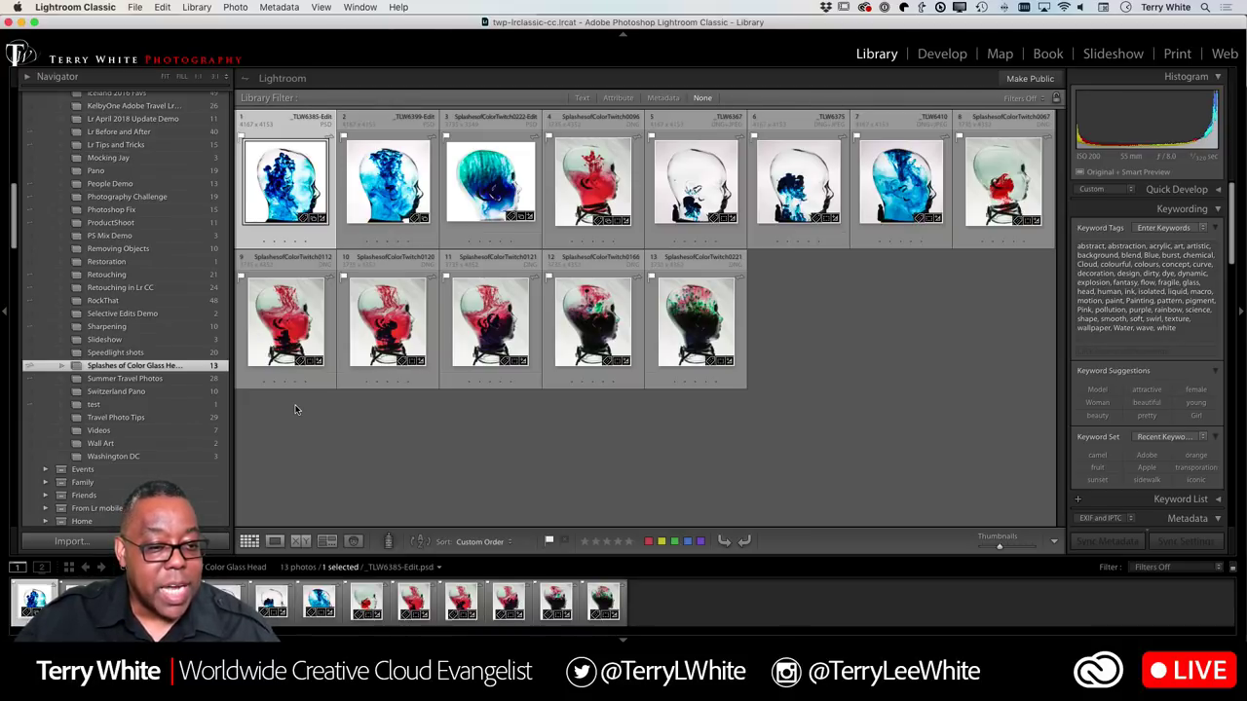
# - In Removing Objects, select Iceland-2016-0870, _TLW0279-HDR and Iceland_BU_2017-0273 together
pyautogui.click(158, 248)
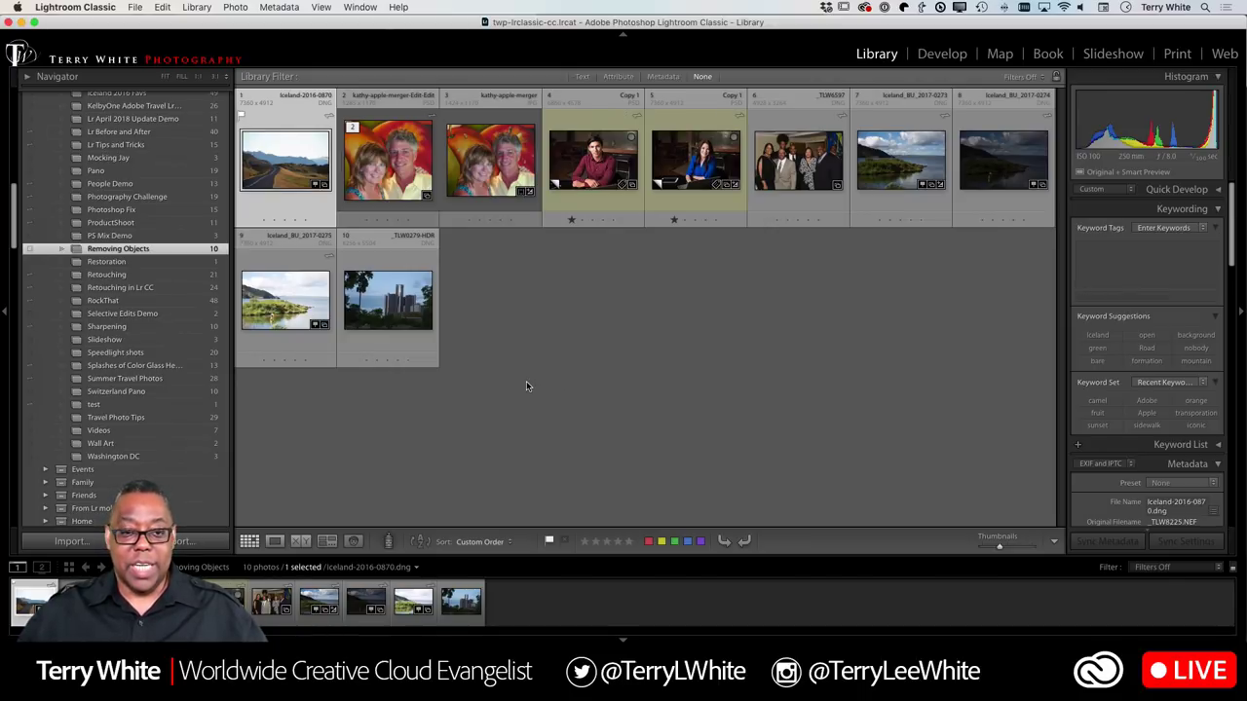
pyautogui.keyDown('super'); pyautogui.click(392, 301); pyautogui.keyUp('super')
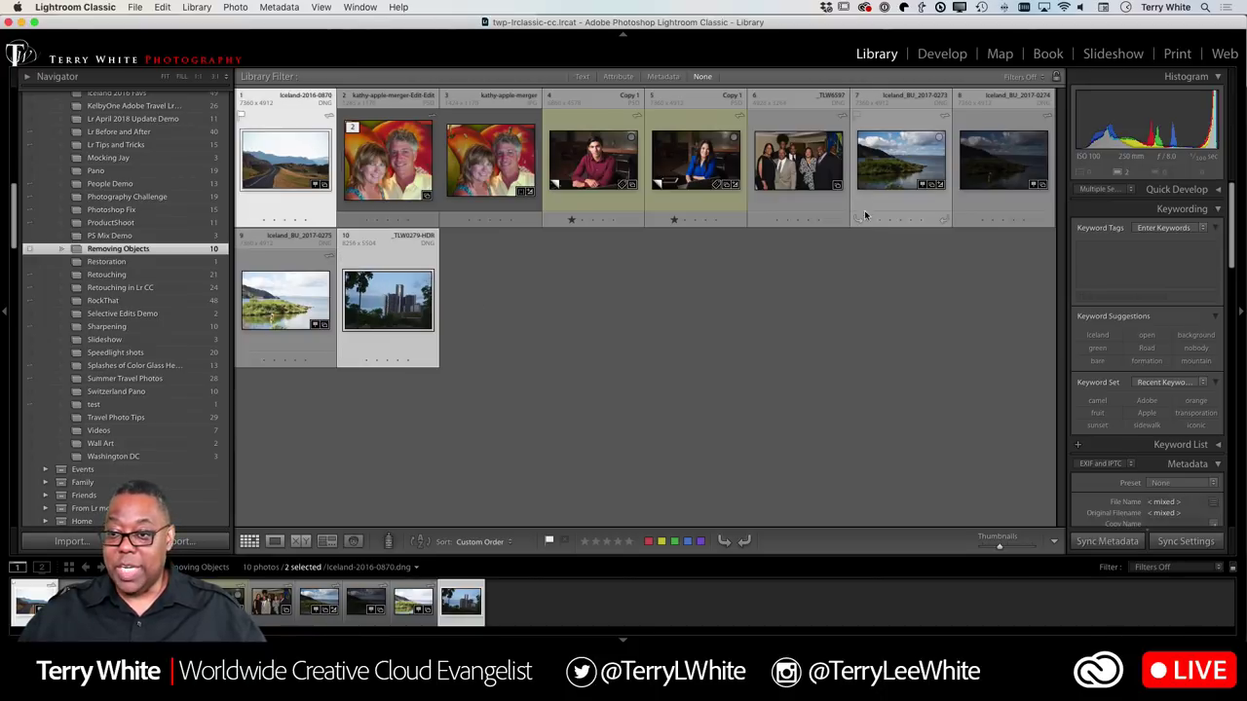
pyautogui.keyDown('super'); pyautogui.click(900, 159); pyautogui.keyUp('super')
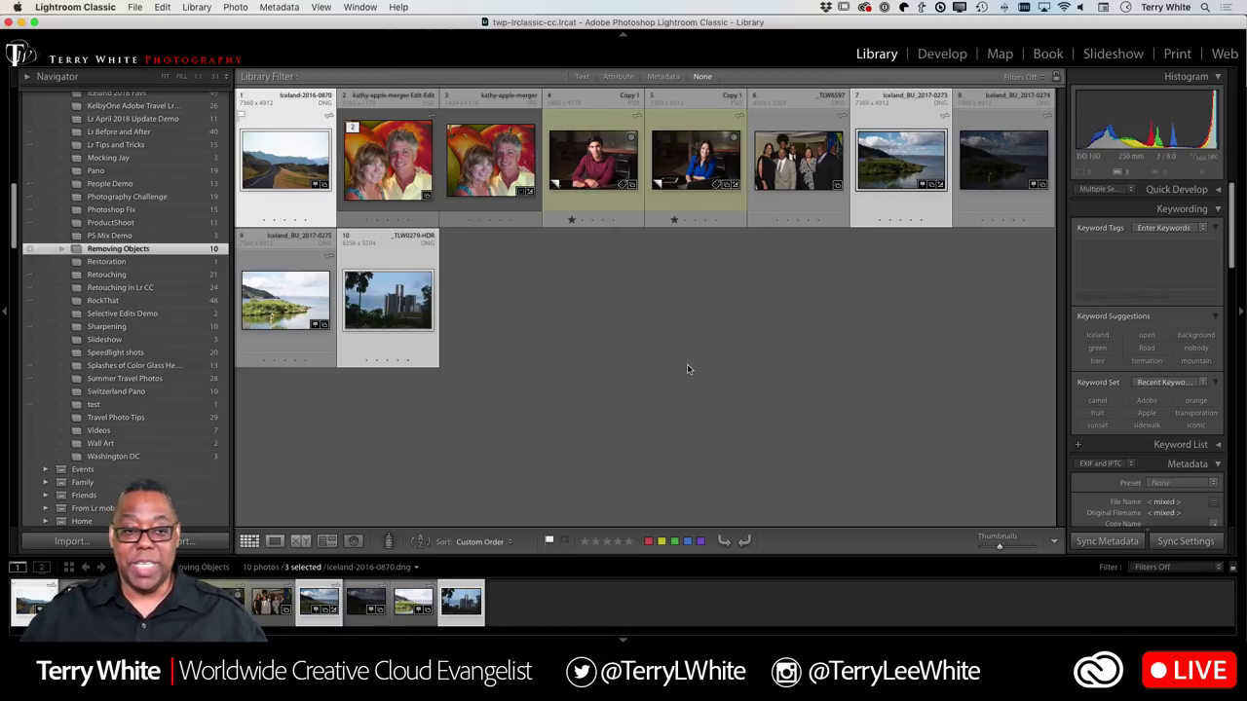
pyautogui.scroll(5, 155, 210)
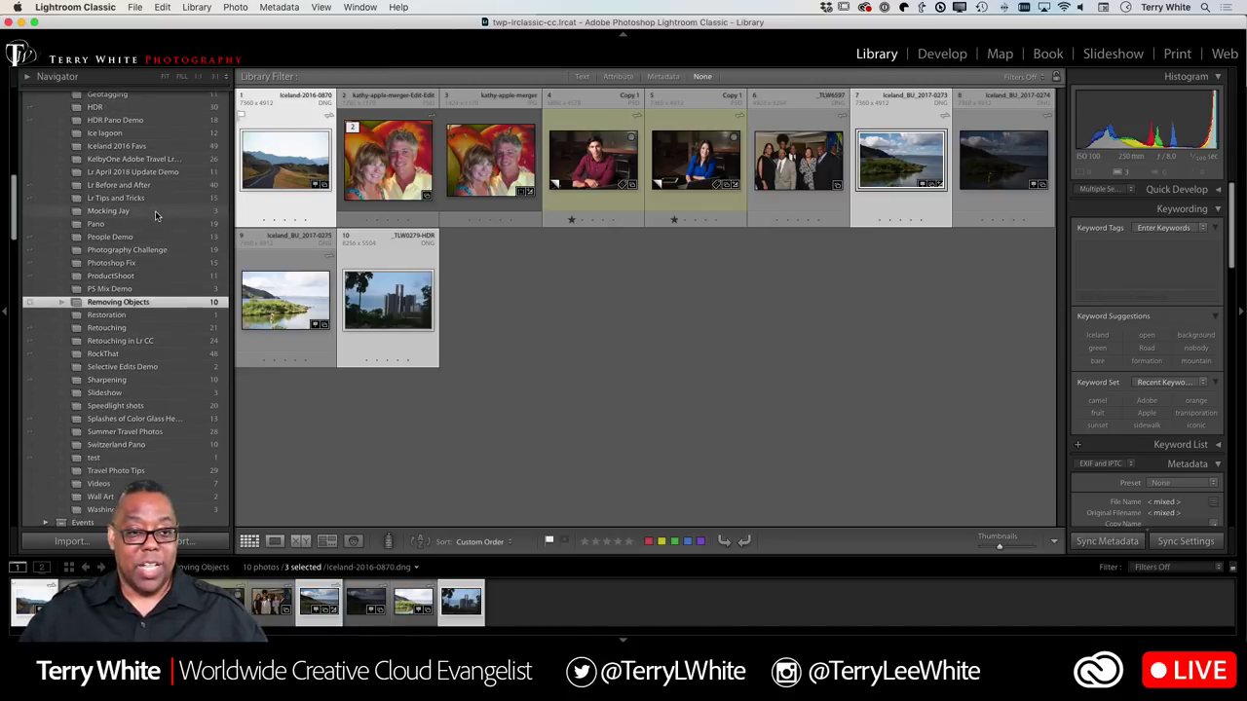
pyautogui.scroll(15, 155, 211)
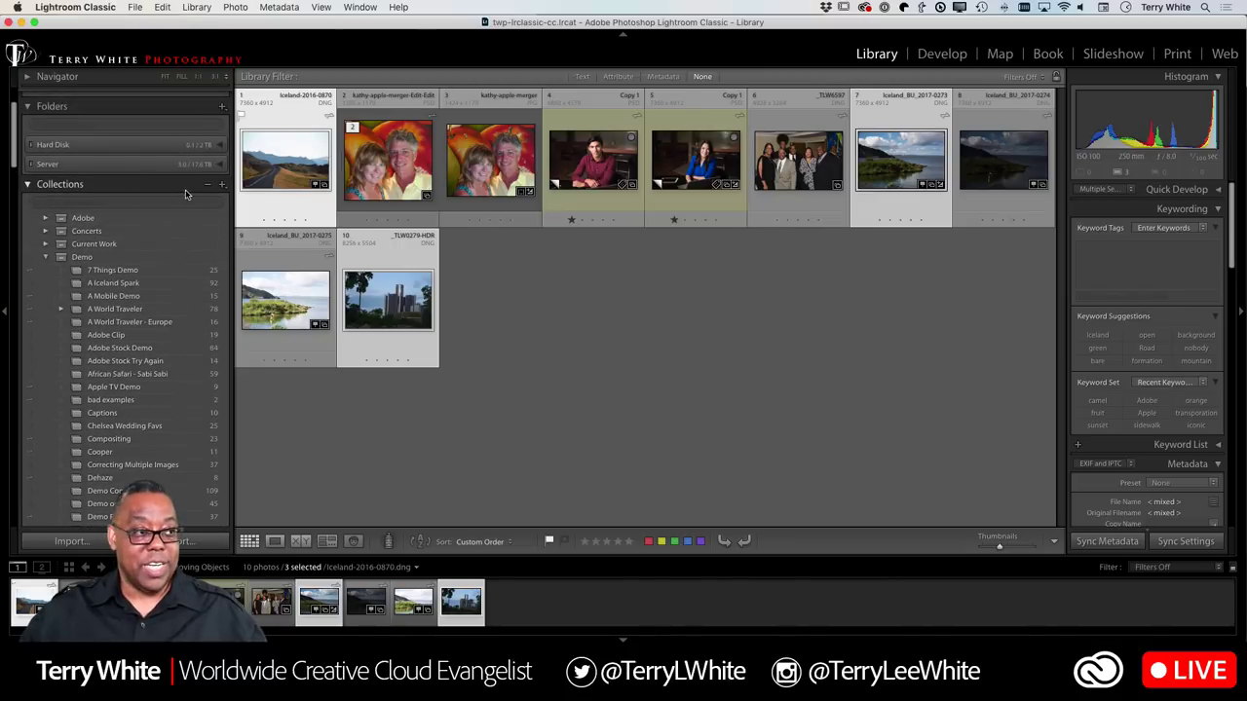
# - Fill in a new collection 'Demo Sync' in the Demo set, including selected photos and syncing
pyautogui.click(222, 186)
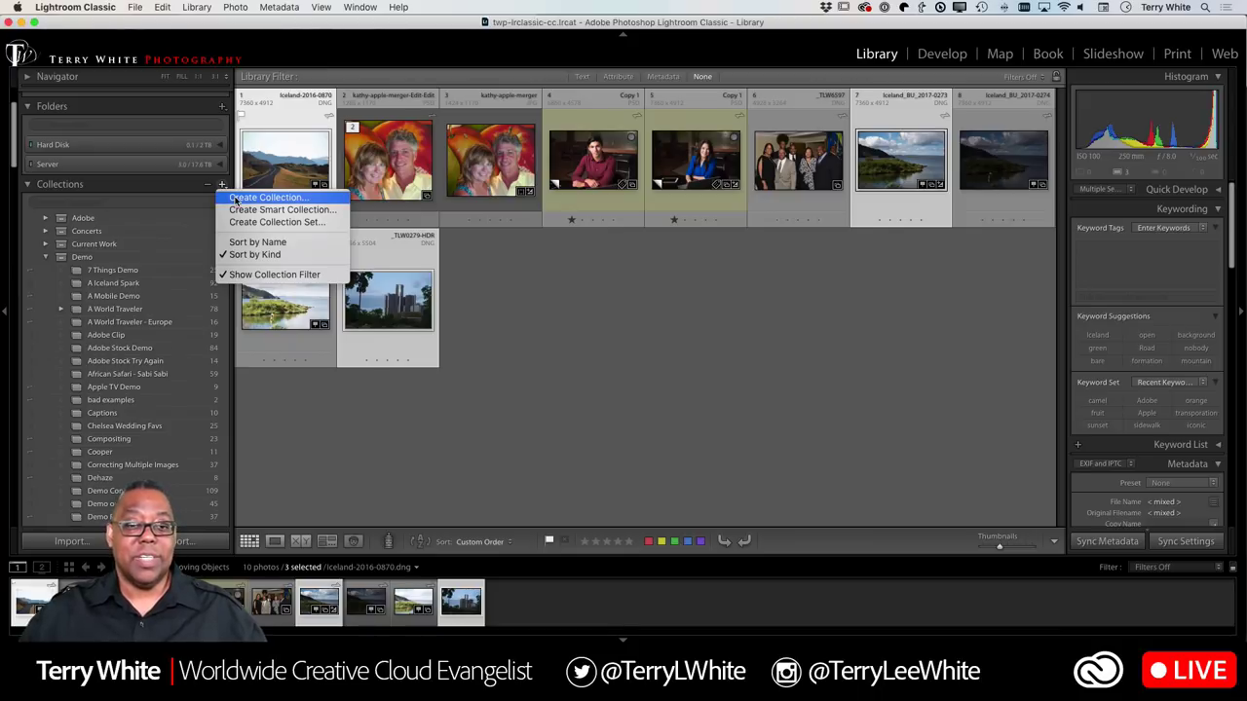
pyautogui.click(234, 200)
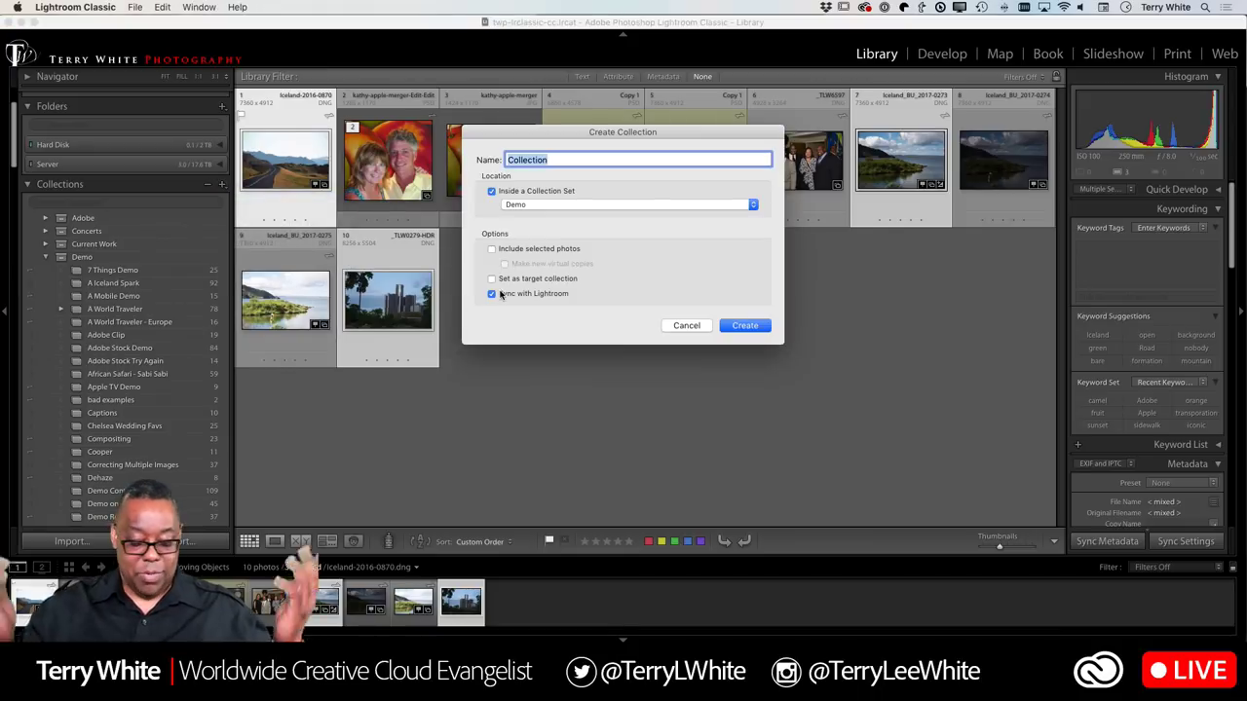
pyautogui.write('D')
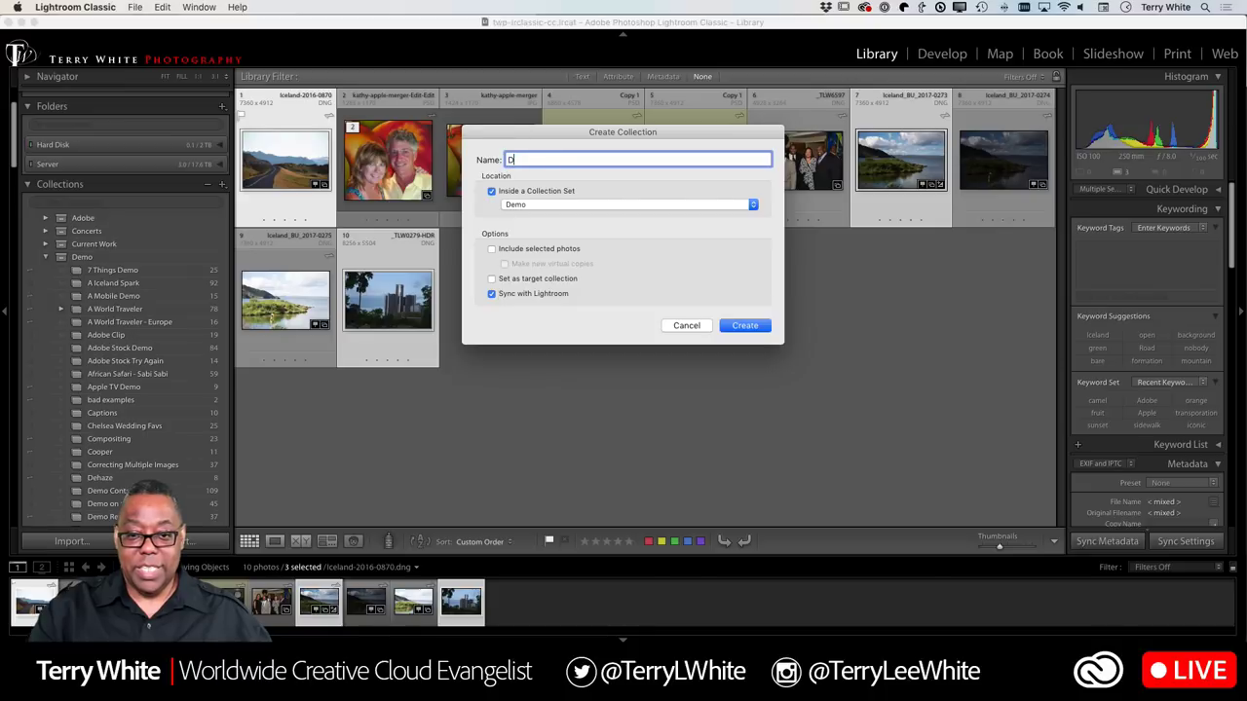
pyautogui.write('emo Sync')
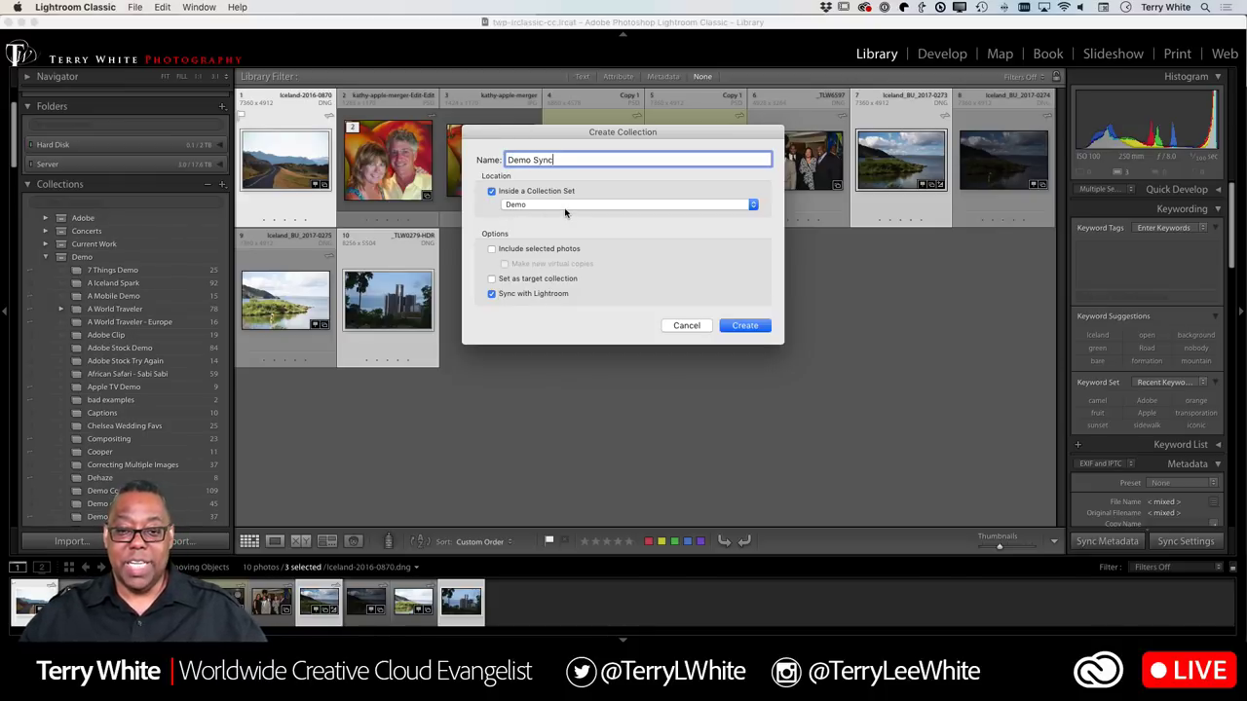
pyautogui.click(507, 250)
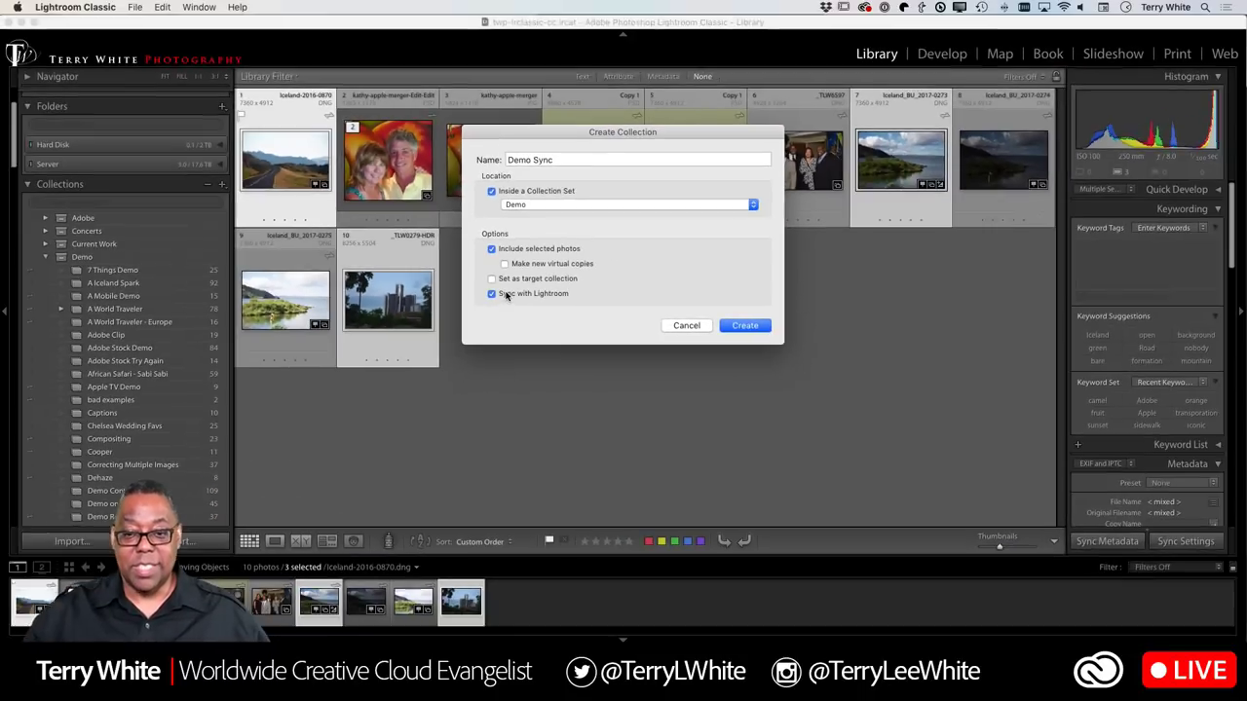
# - Create the Demo Sync collection, then switch to Lightroom web in Chrome
pyautogui.click(729, 328)
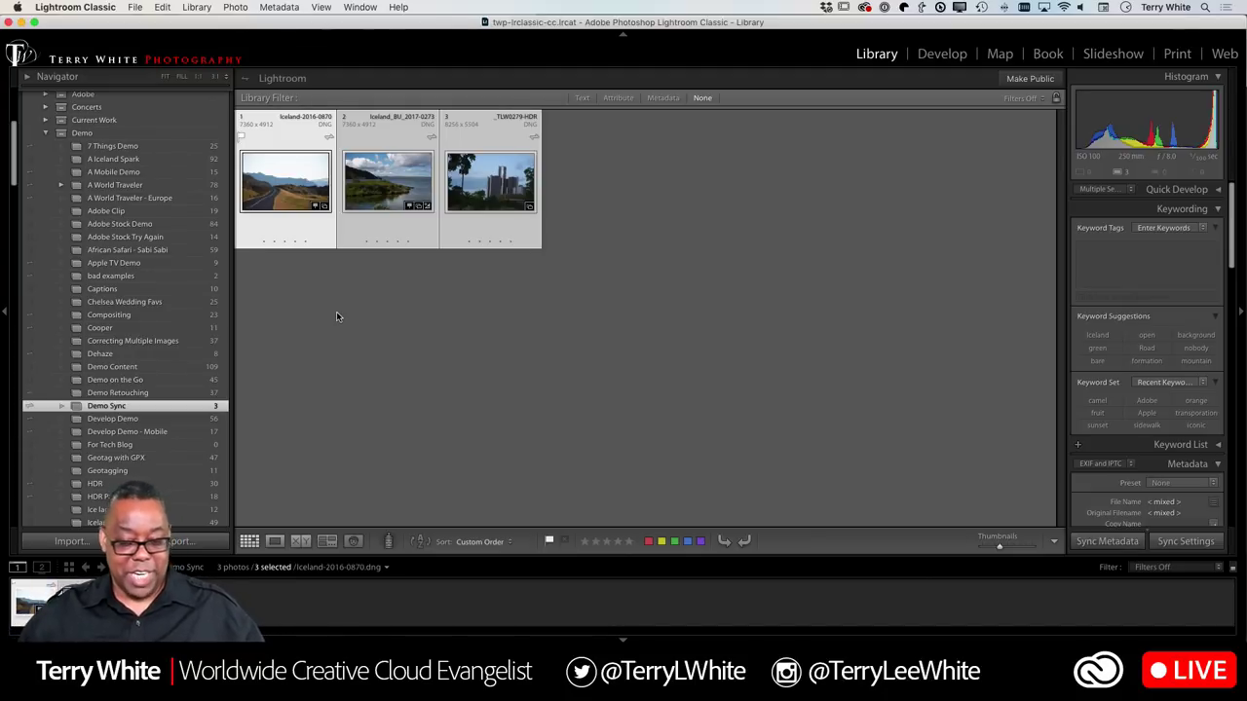
pyautogui.press('super+Tab')
pyautogui.press('super+Tab')
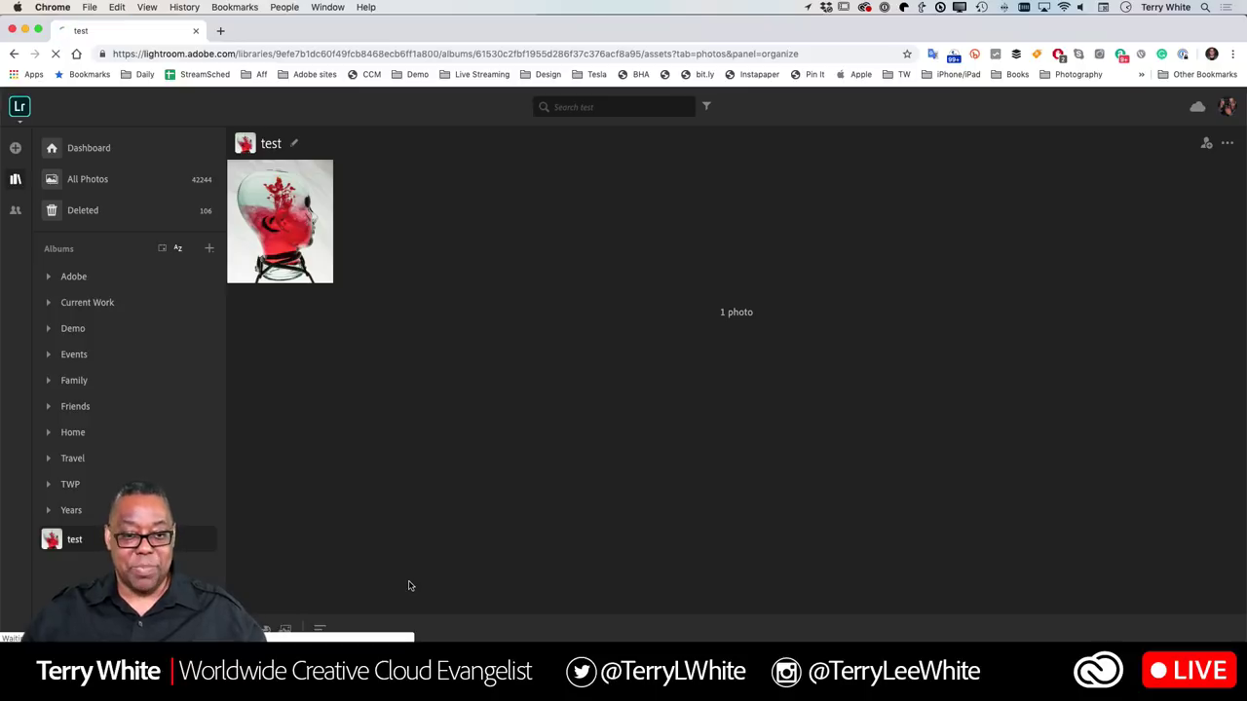
# - Reload Lightroom web, view the Demo Sync album, then open Splashes of Color Glass Head
pyautogui.press('super+r')
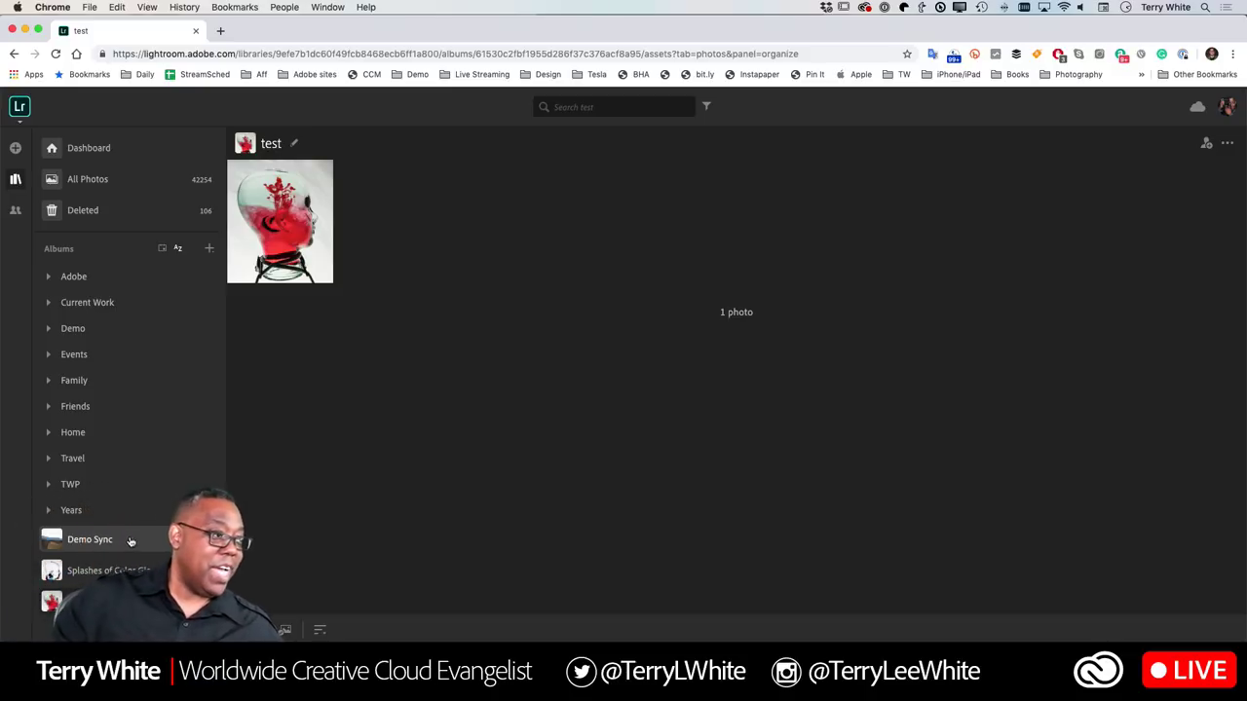
pyautogui.click(70, 545)
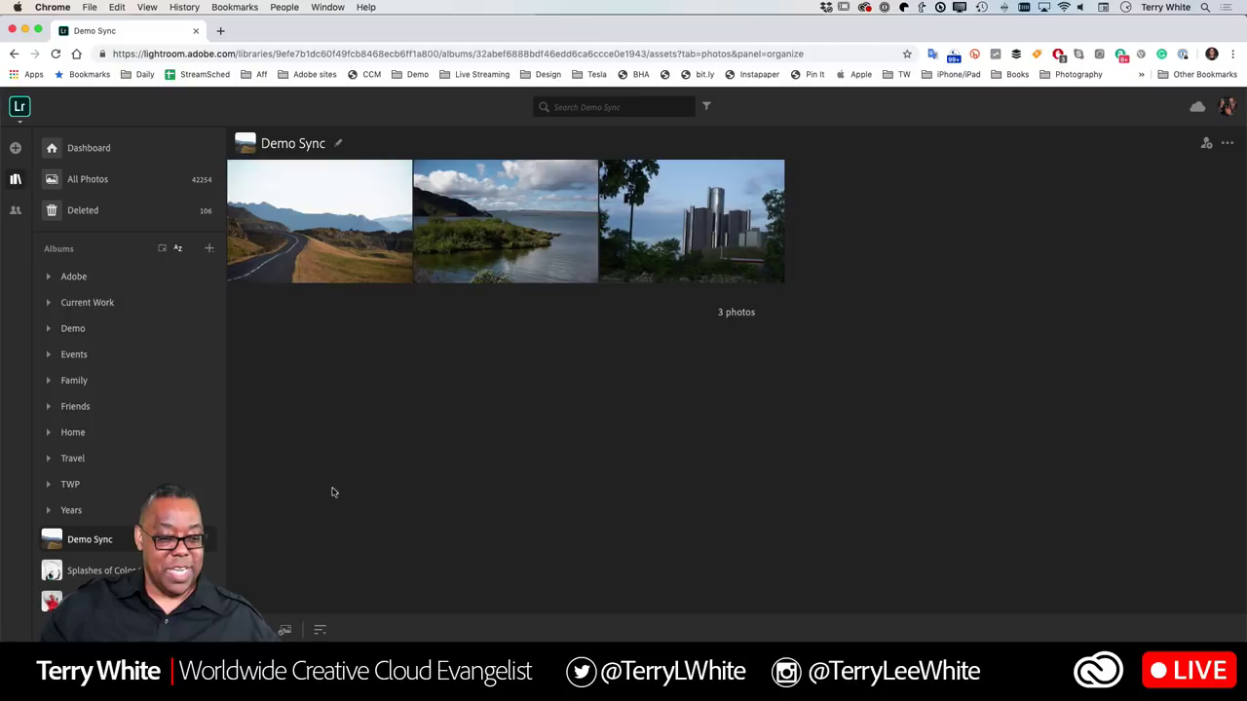
pyautogui.click(92, 571)
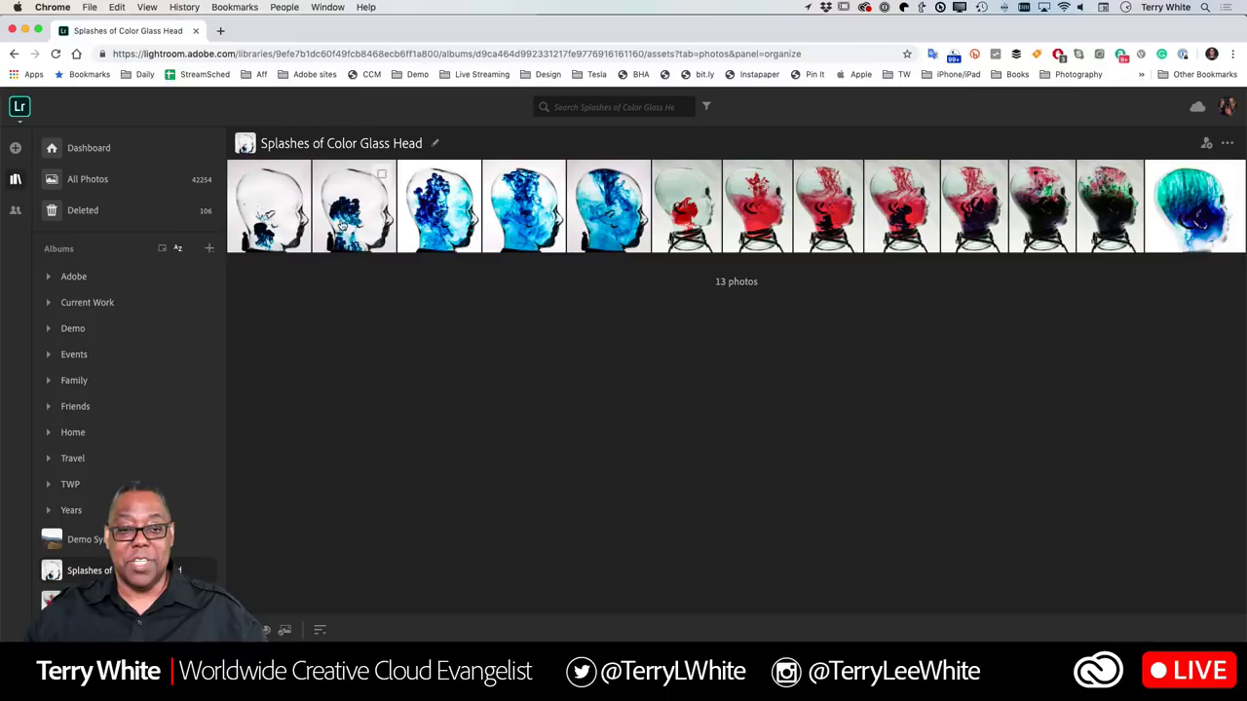
# - Open the fourth blue glass-head photo in the editor with the Adjust panel showing
pyautogui.click(544, 220)
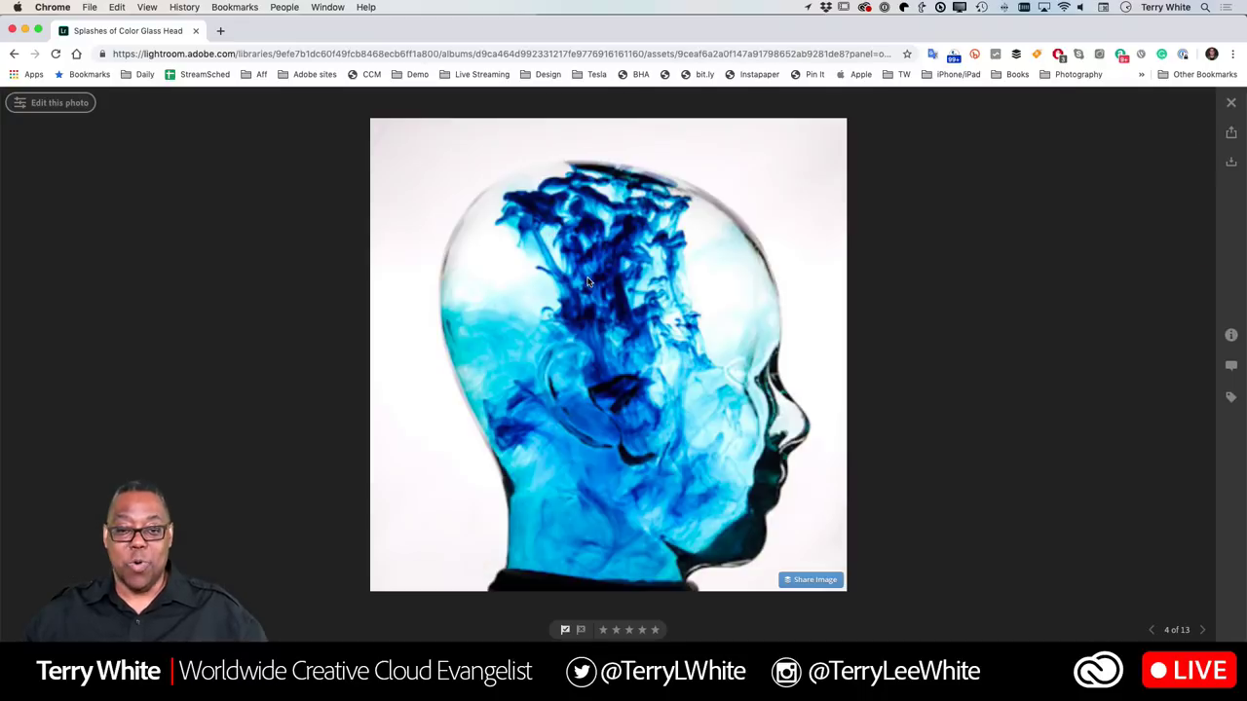
pyautogui.click(44, 108)
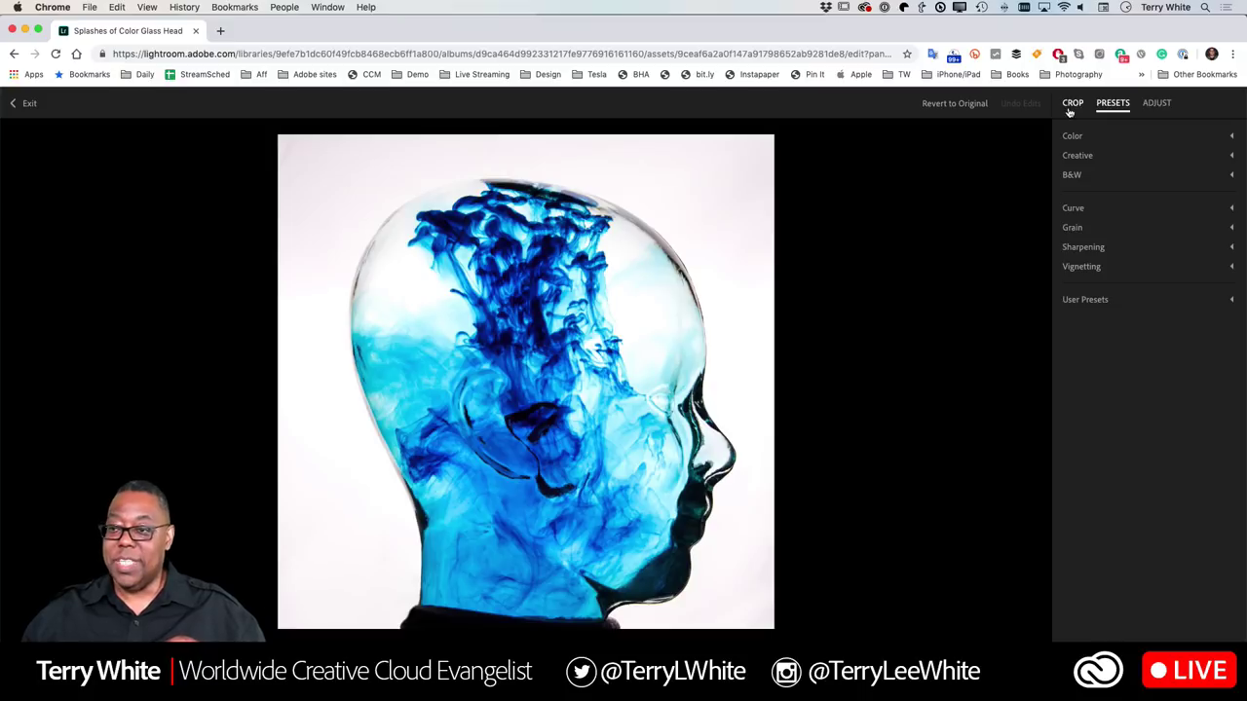
pyautogui.click(1157, 104)
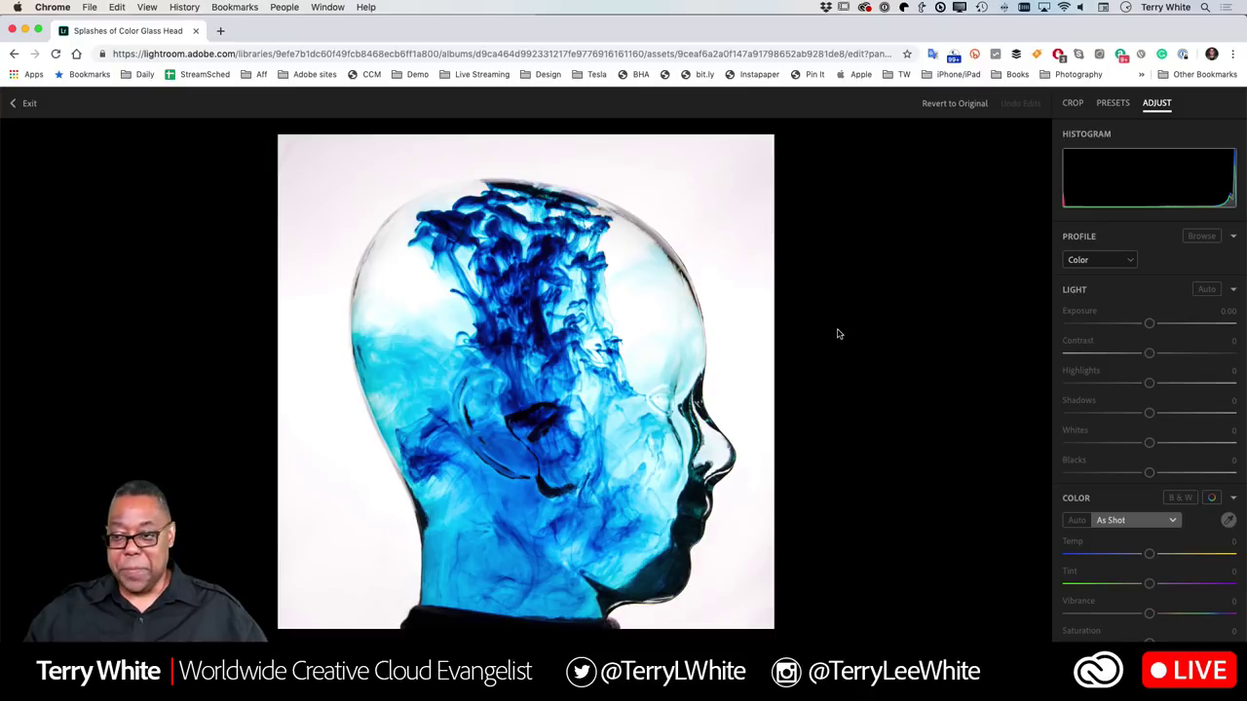
# - Check Demo Sync in Lightroom Classic, then the iPhone mirror showing the same album in Lightroom mobile
pyautogui.press('super+Tab')
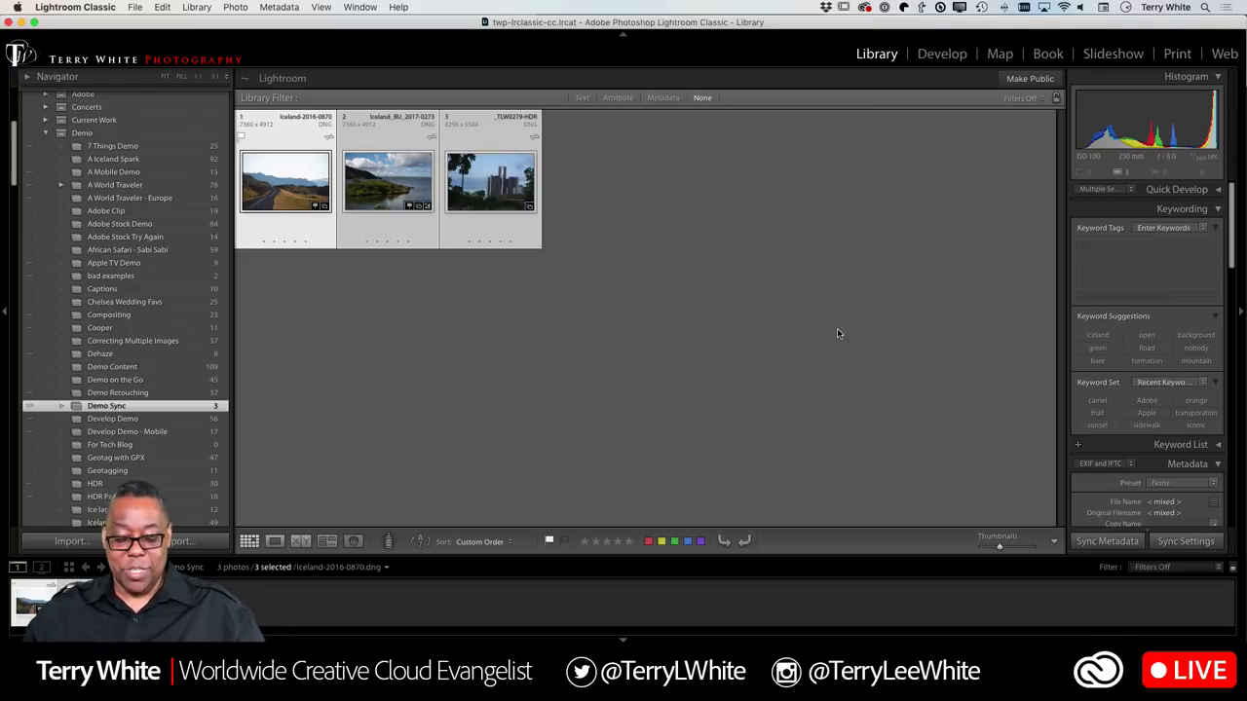
pyautogui.press('super+Tab')
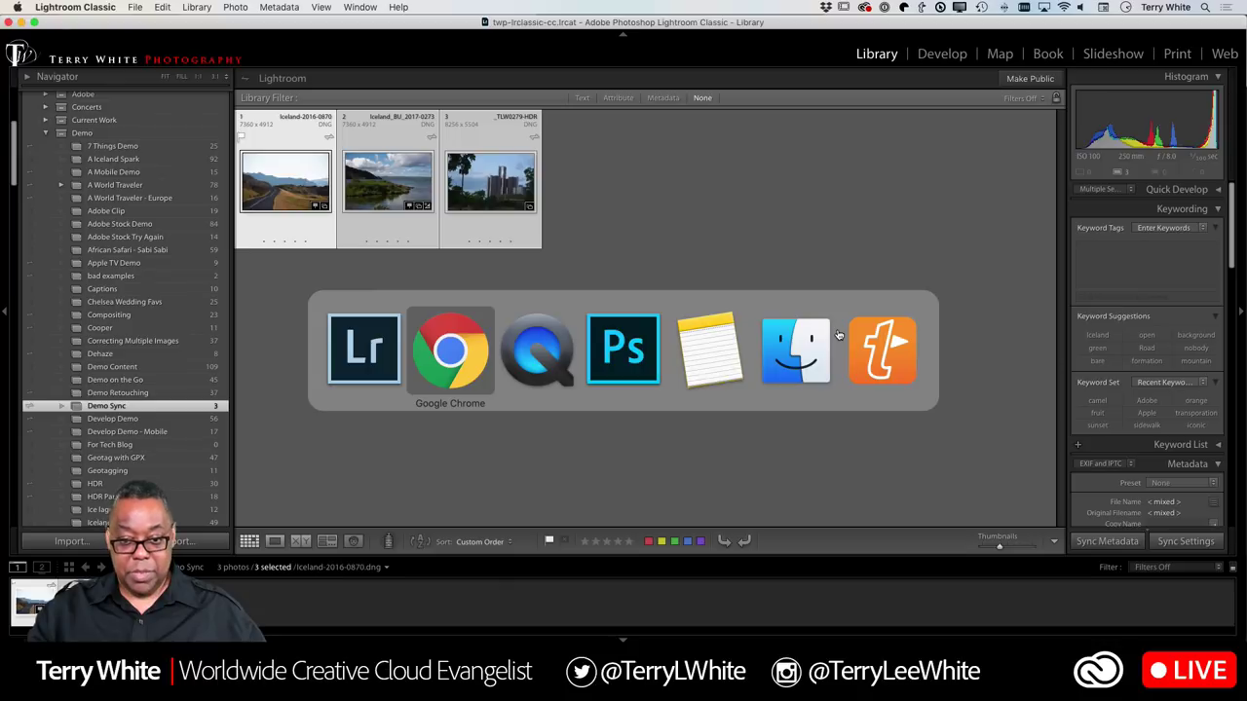
pyautogui.press('super+Tab')
pyautogui.press('super+shift+Tab')
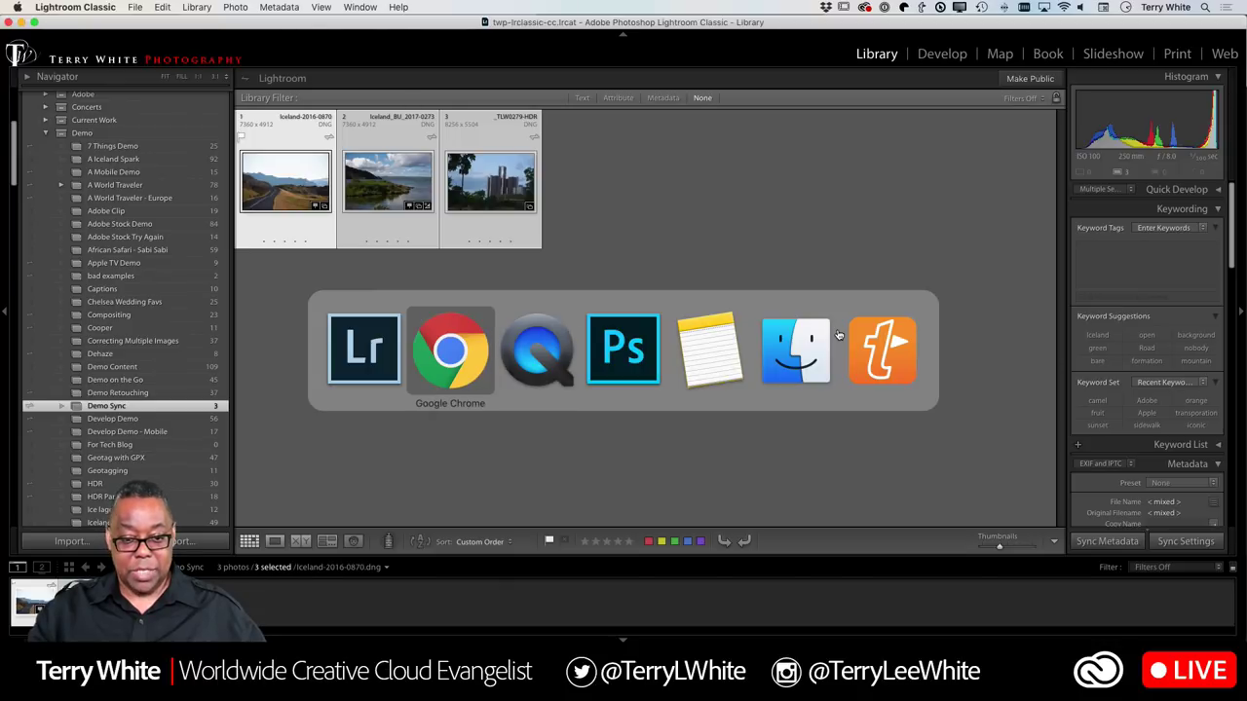
pyautogui.press('super+shift+Tab')
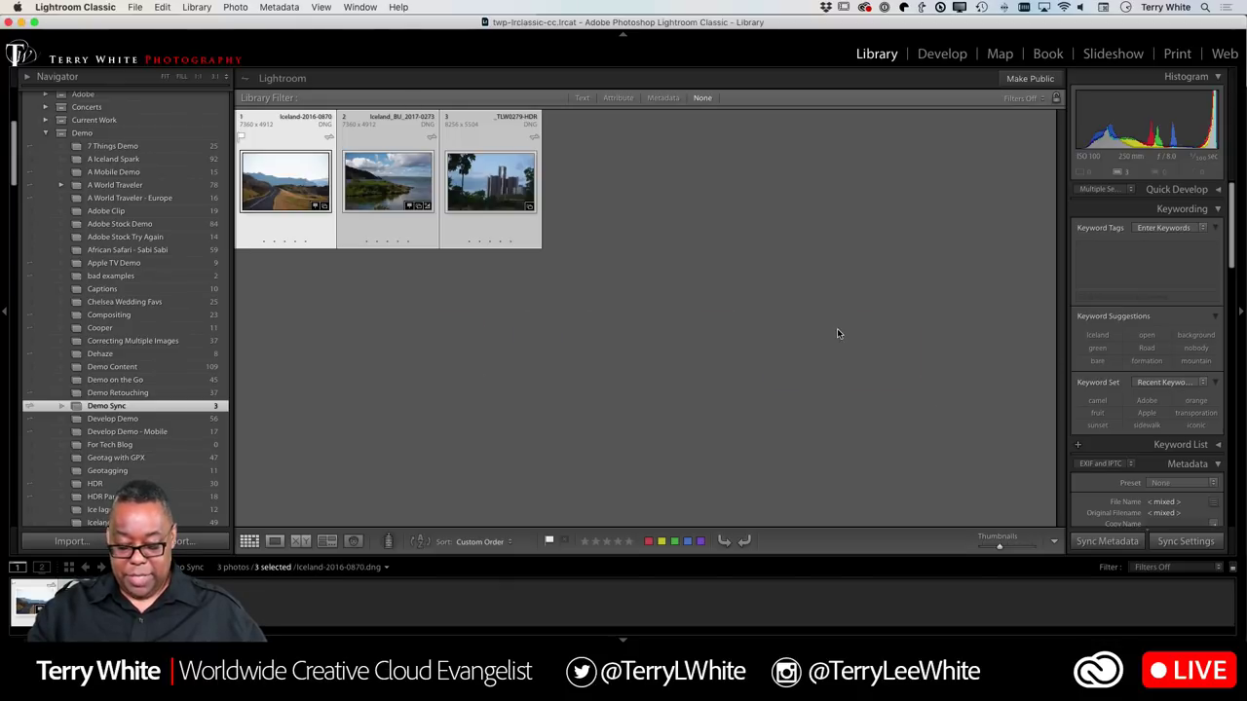
pyautogui.press('super+Tab')
pyautogui.press('super+Tab')
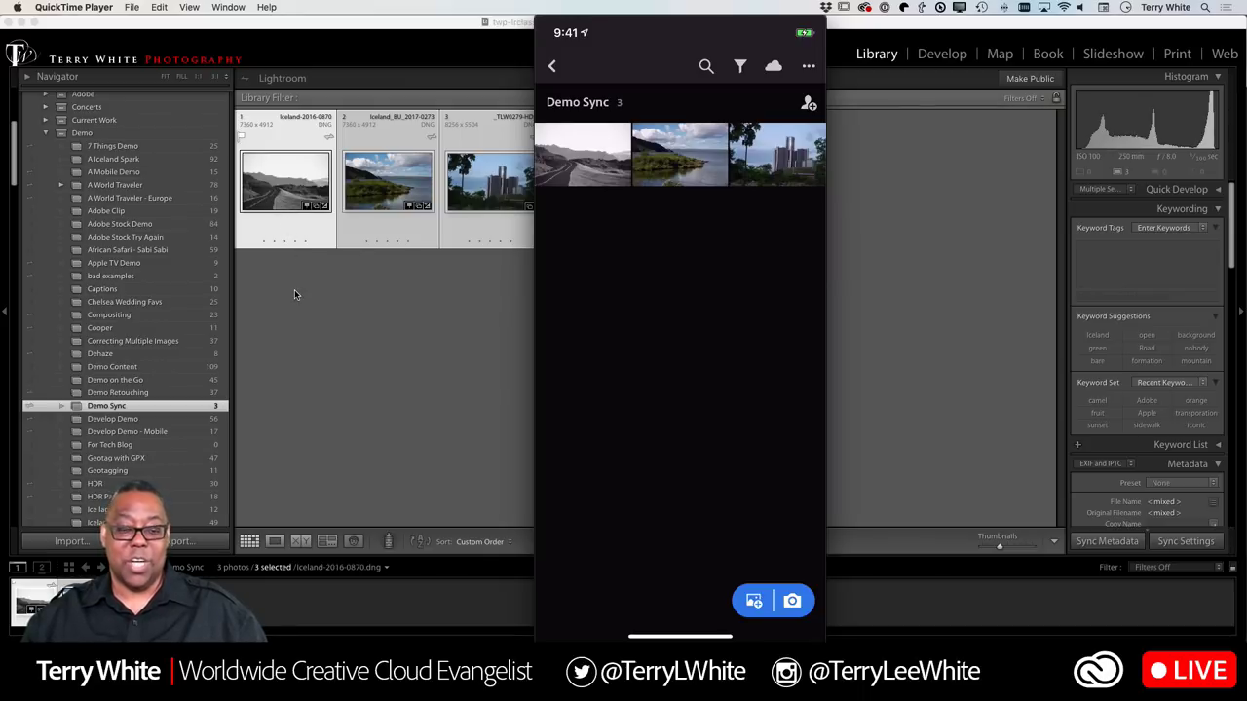
# - Switch back to Lightroom Classic to compare the black-and-white road photo in the Demo Sync grid
pyautogui.press('super+Tab')
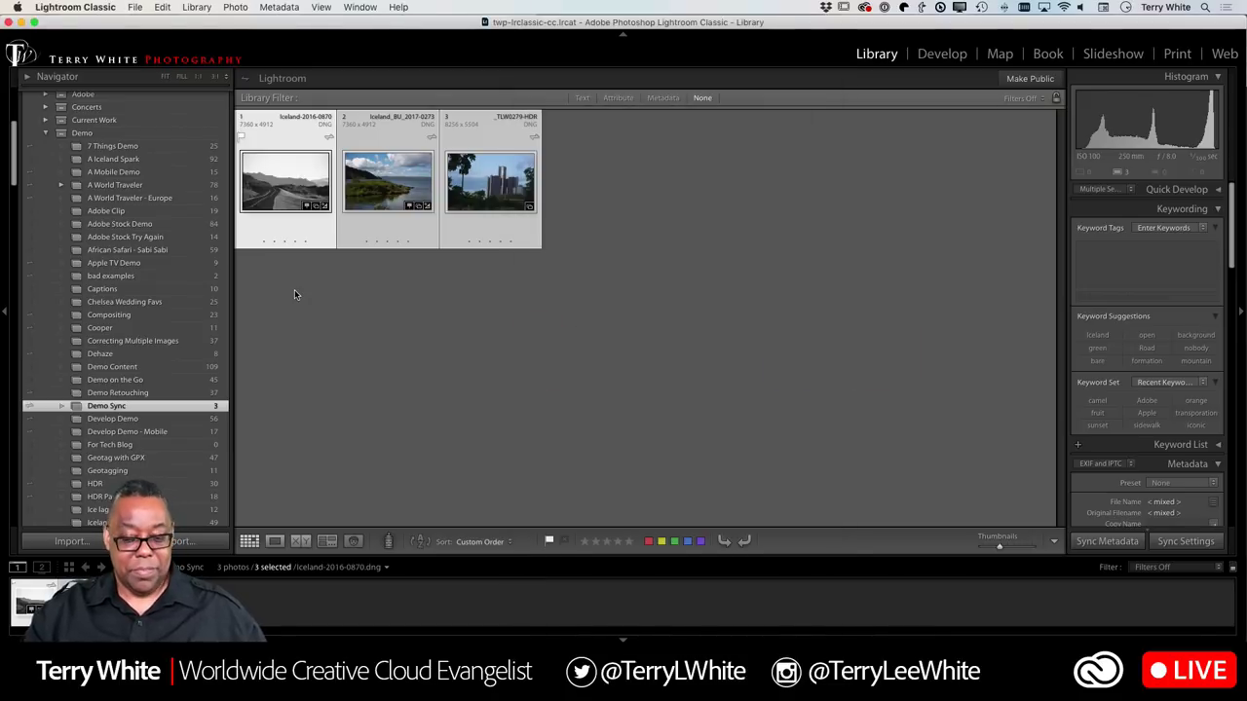
# - In Lightroom web, exit the glass-head photo editor and close its viewer to return to the album grid
pyautogui.press('super+Tab')
pyautogui.press('Tab')
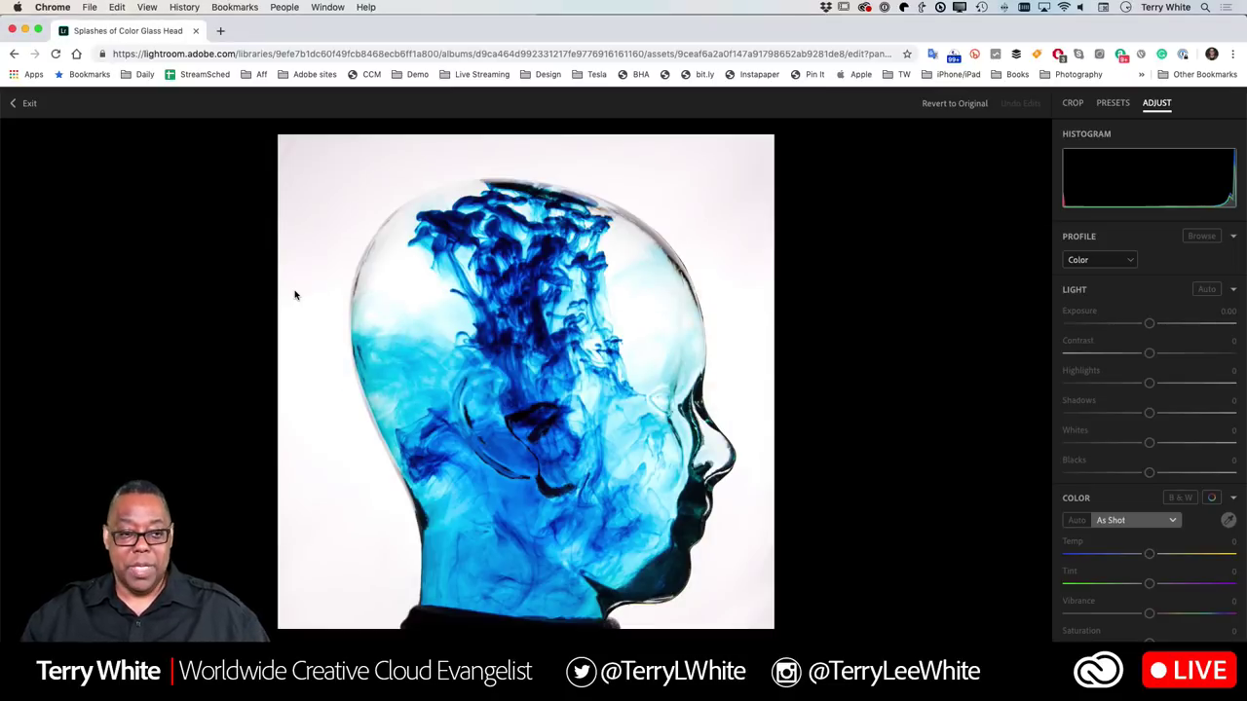
pyautogui.click(18, 105)
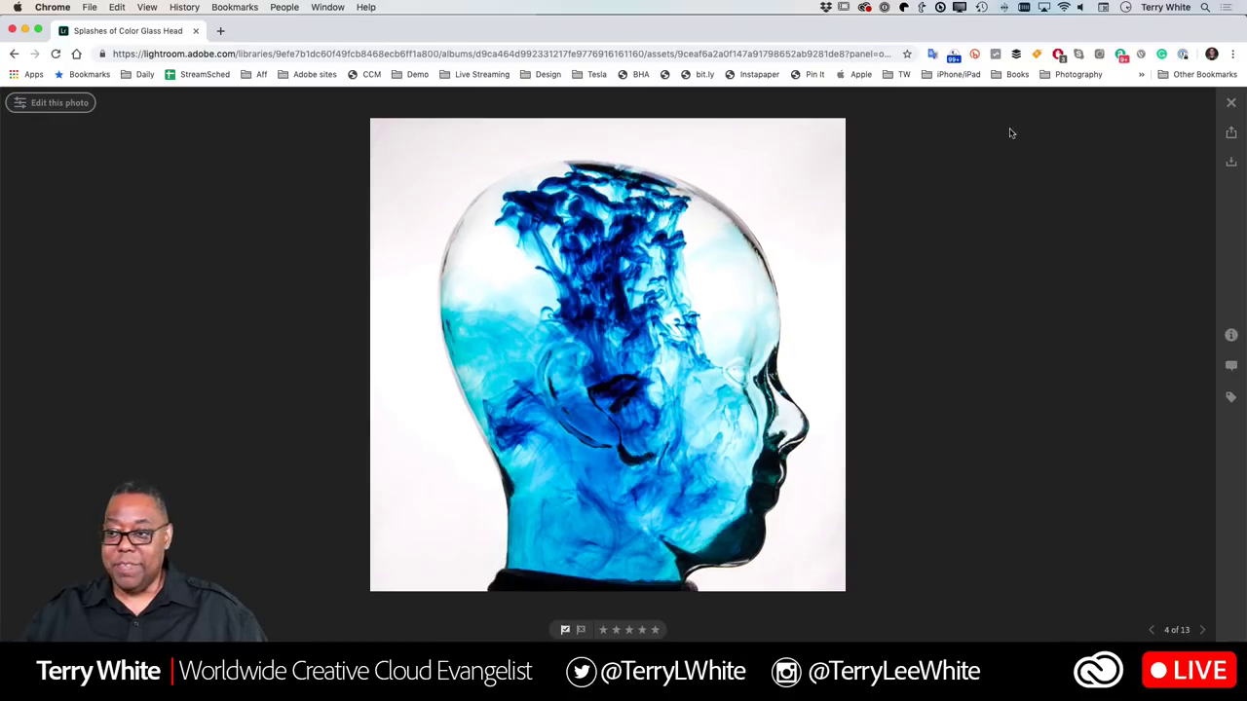
pyautogui.click(1231, 104)
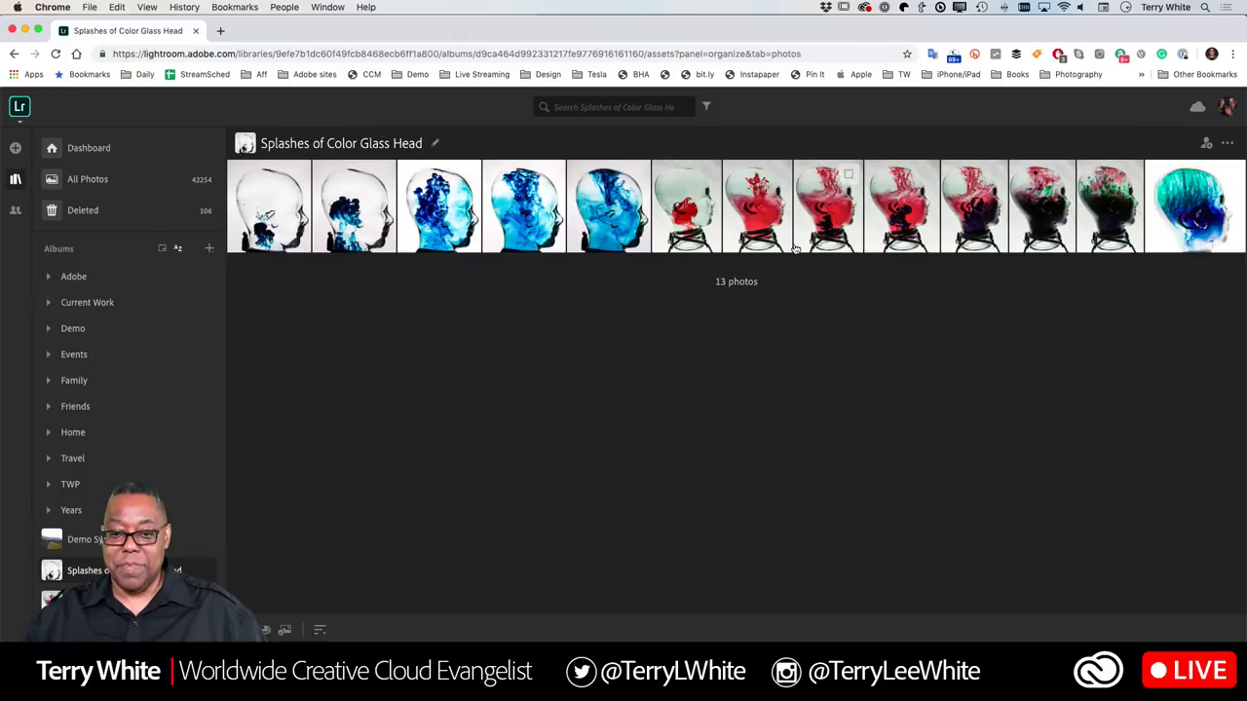
# - Open the Demo Sync album and reload it so the road photo shows in black and white
pyautogui.click(95, 544)
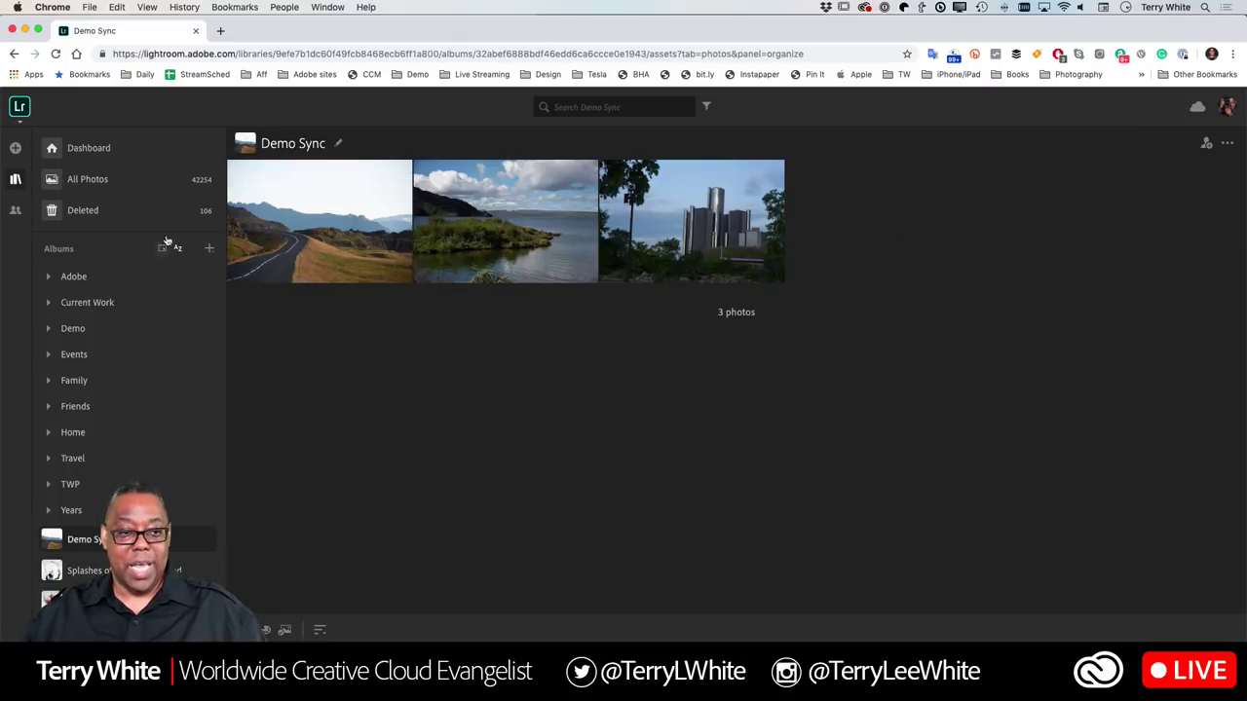
pyautogui.click(56, 54)
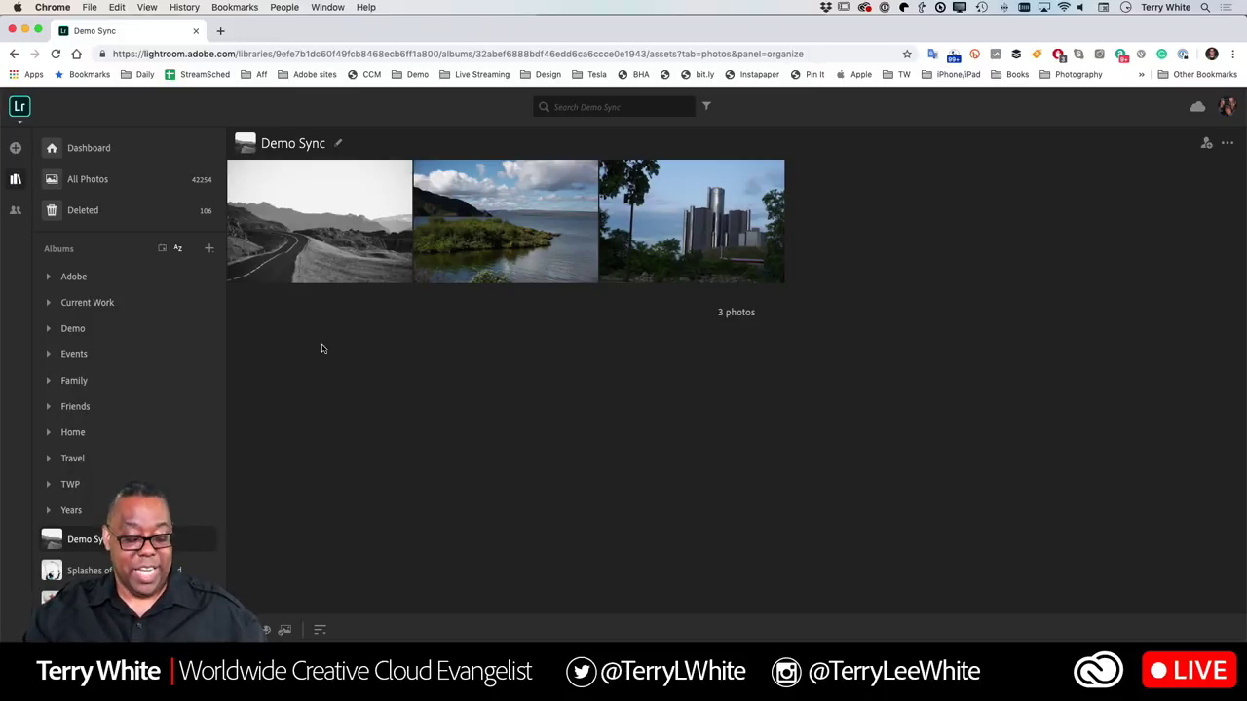
pyautogui.press('super+Tab')
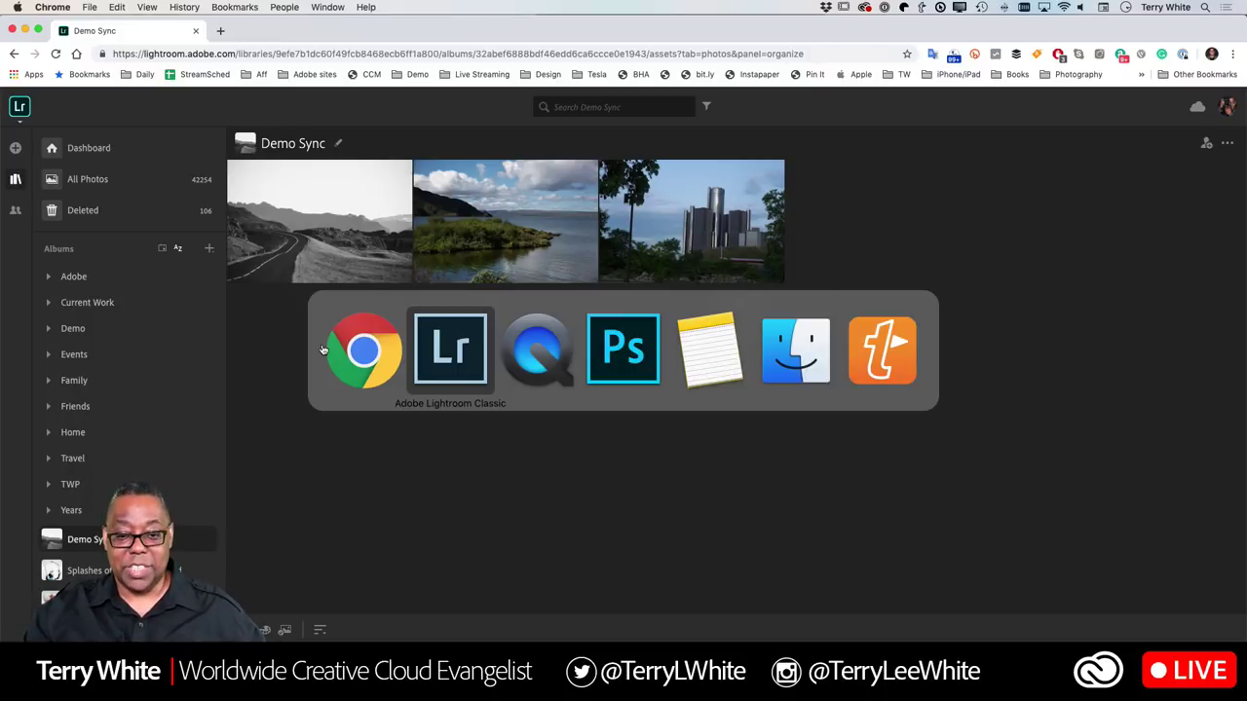
# - Bring QuickTime's iPhone mirror forward and shift it right to show the Demo Sync album
pyautogui.press('super+Tab')
pyautogui.press('Tab')
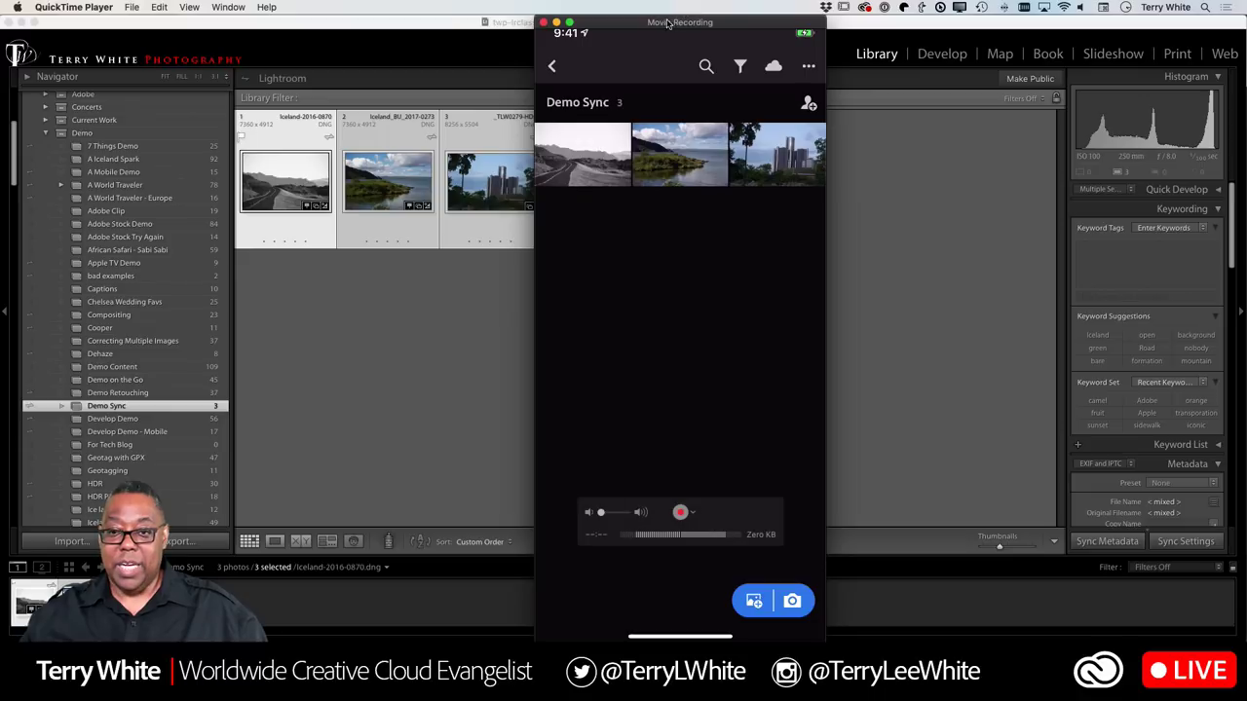
pyautogui.moveTo(667, 21); pyautogui.dragTo(784, 20)
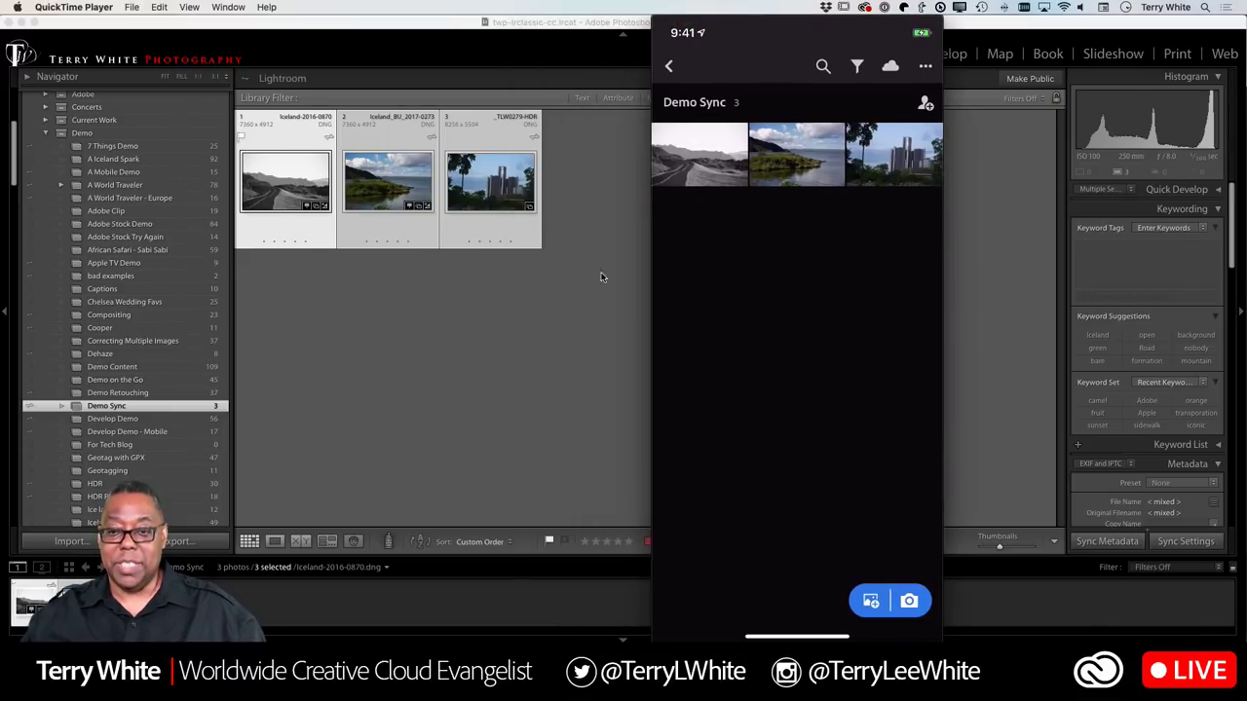
pyautogui.moveTo(679, 259)
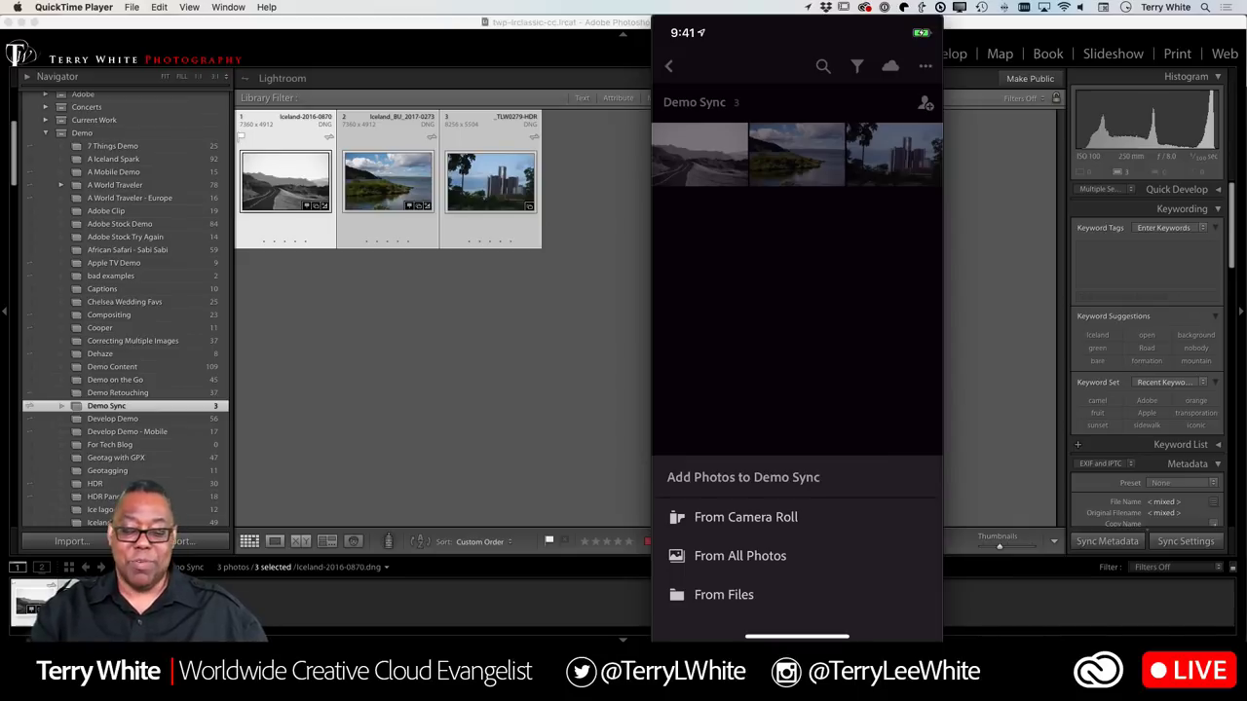
# - Dismiss the Add Photos choices, go back from Demo Sync to the Library, and open Settings
pyautogui.click(874, 354)
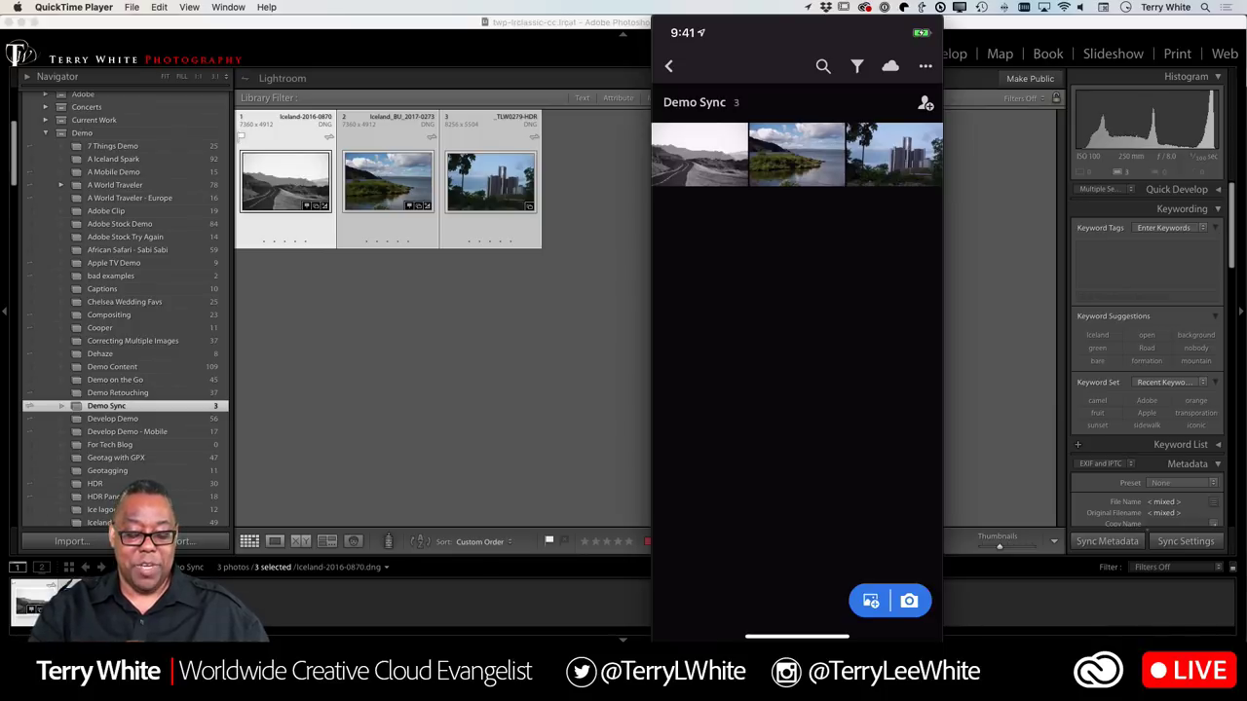
pyautogui.click(926, 66)
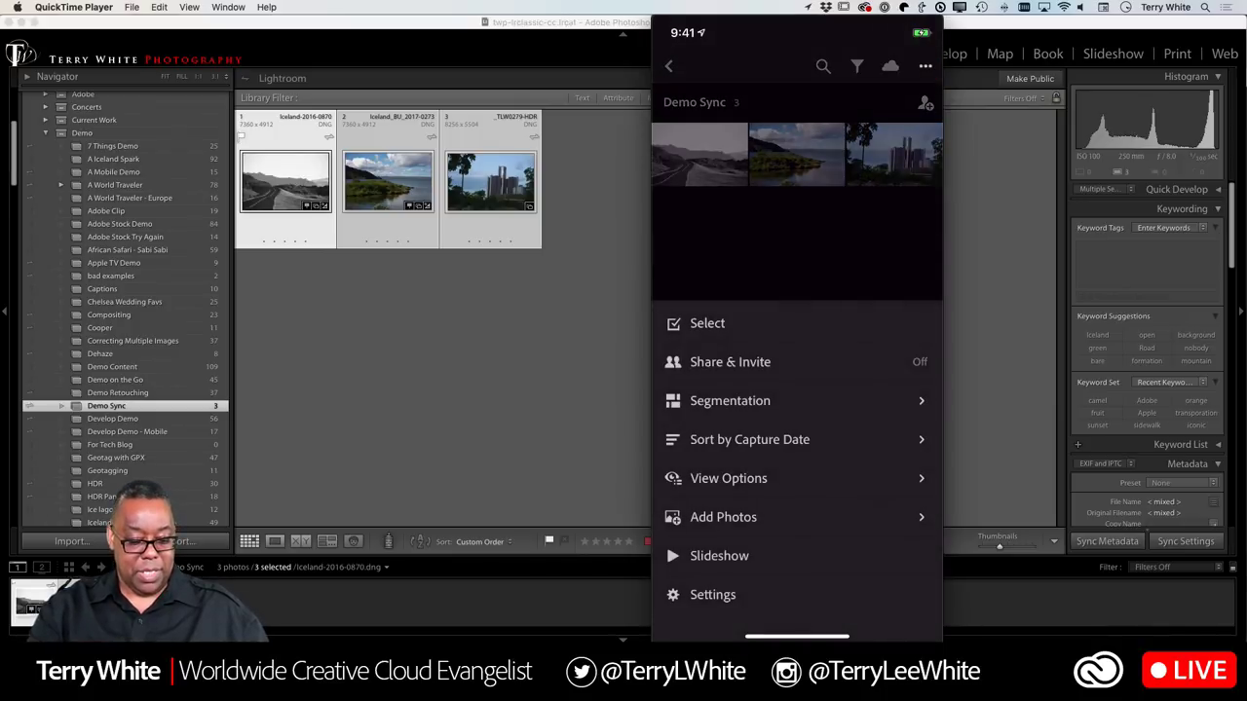
pyautogui.click(672, 70)
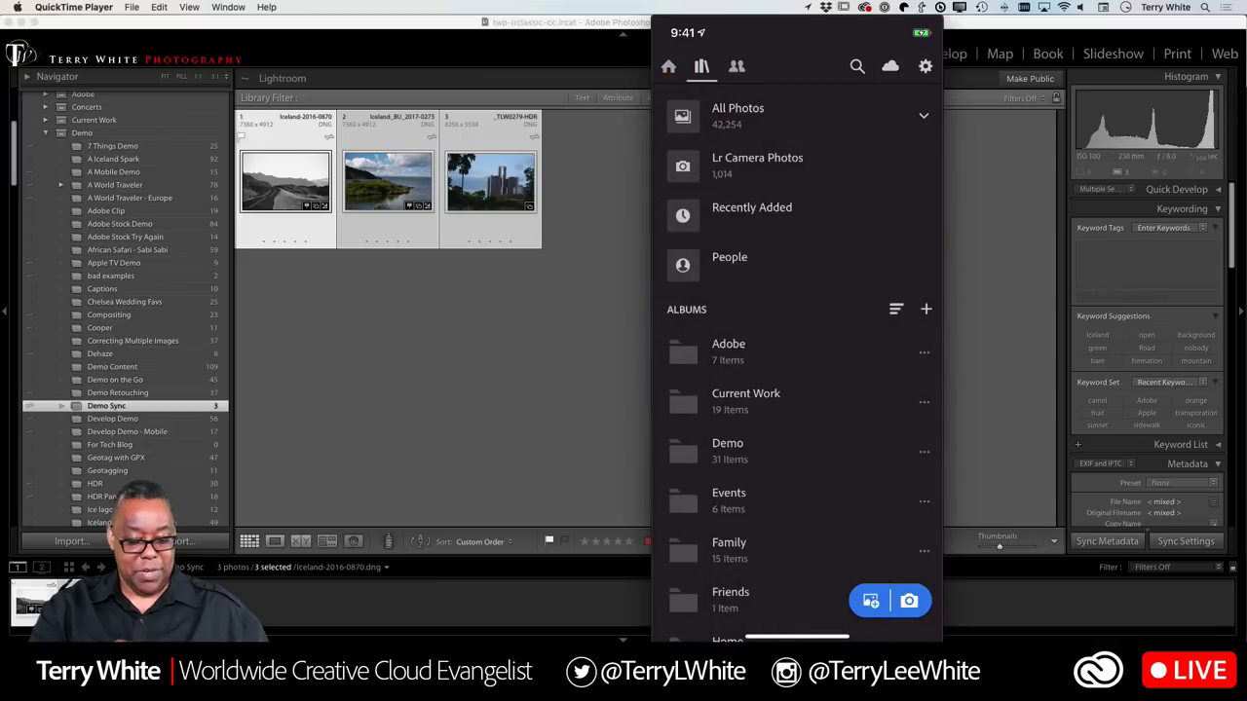
pyautogui.click(925, 66)
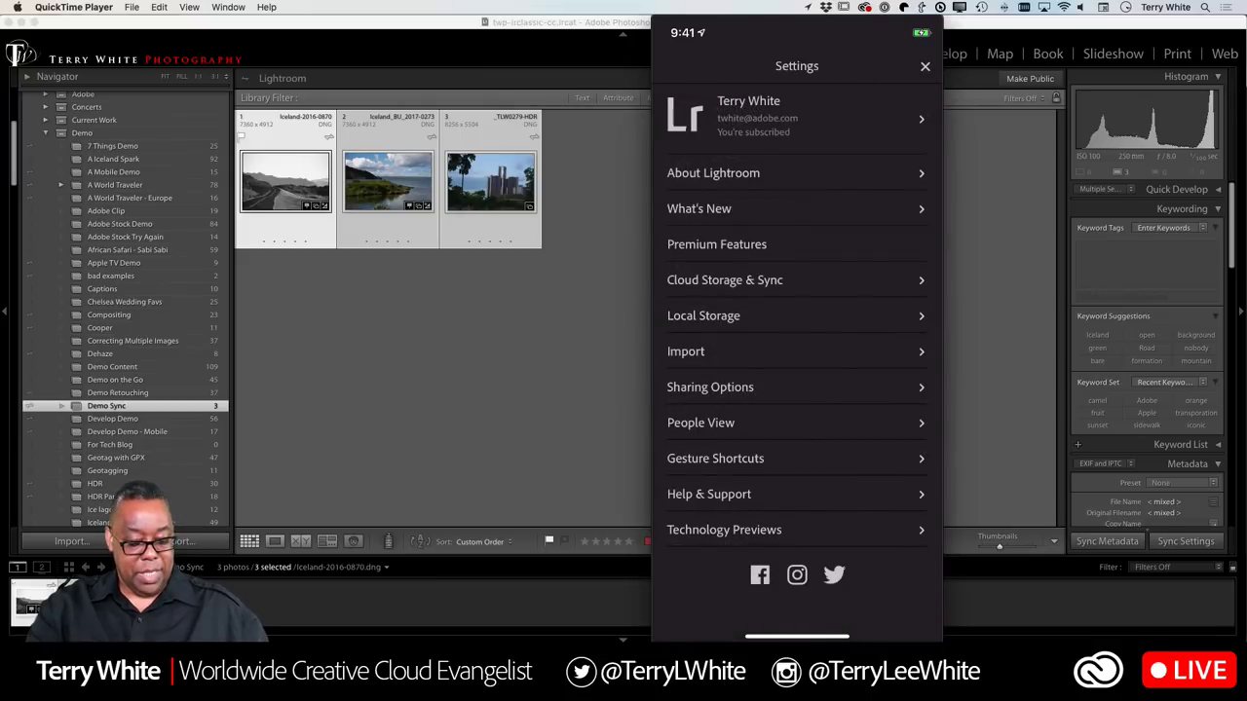
pyautogui.click(702, 352)
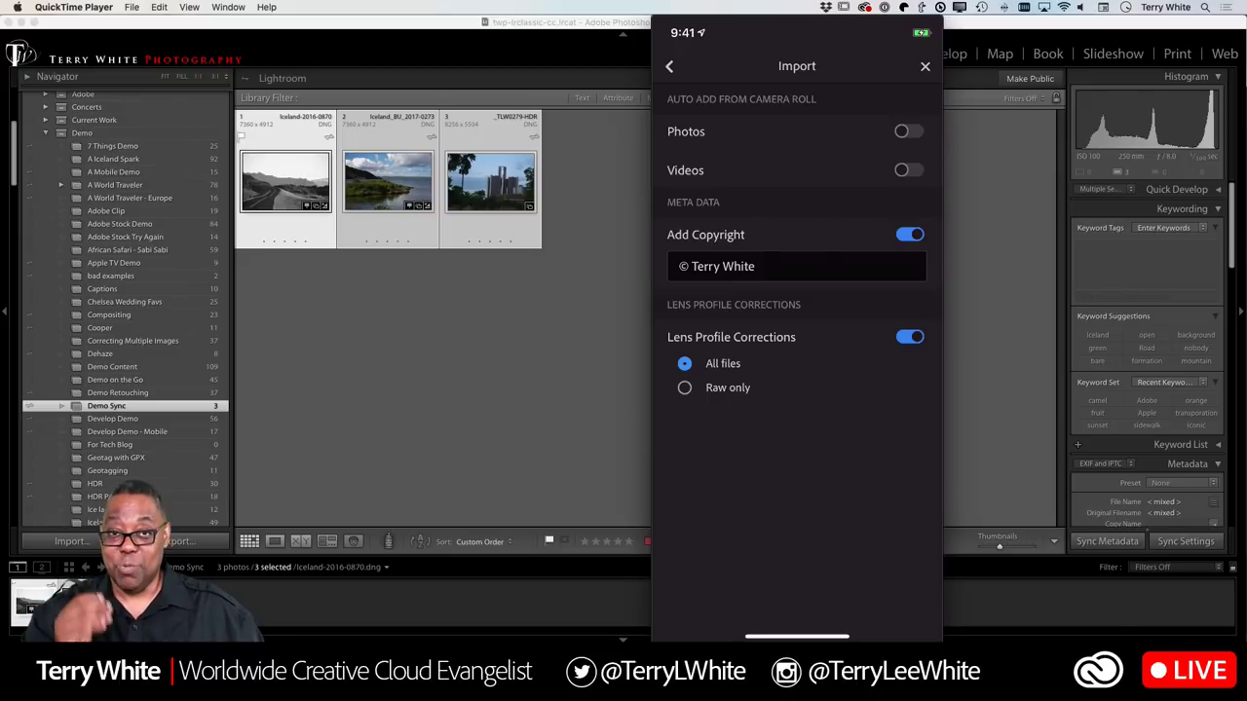
pyautogui.click(669, 65)
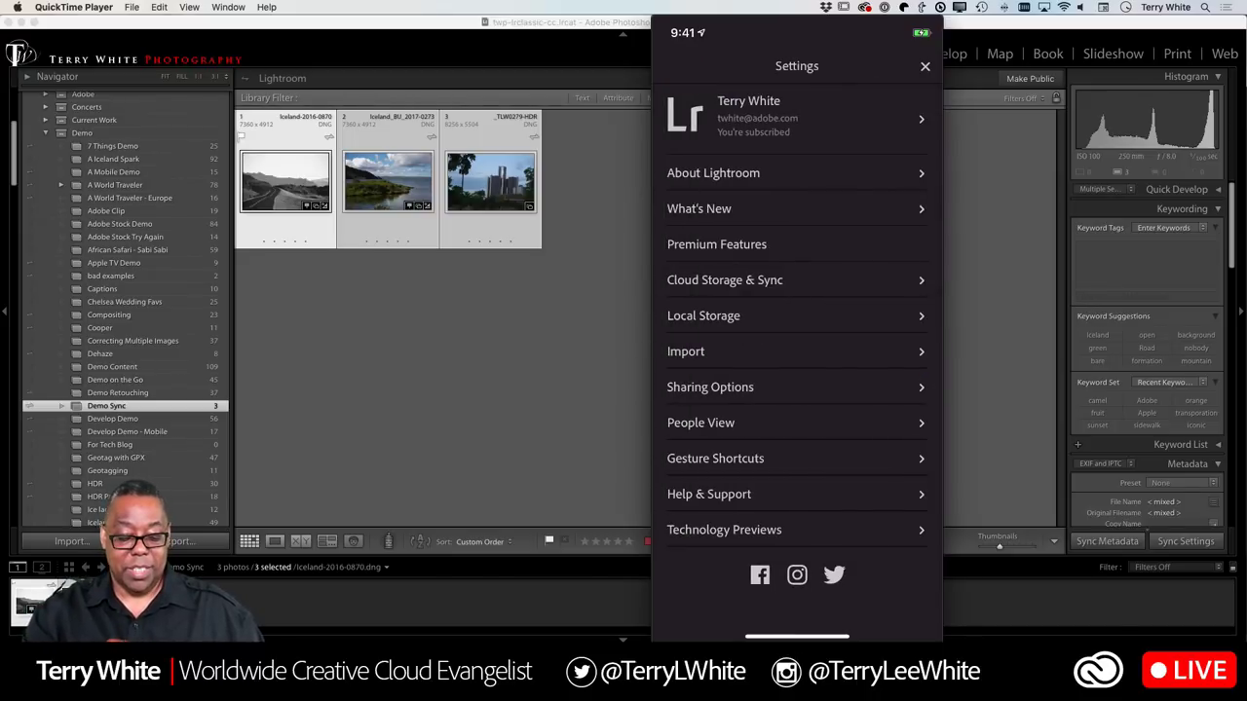
# - Close Settings, shoot a desk-setup photo with the in-app camera, and find it in All Photos
pyautogui.click(924, 65)
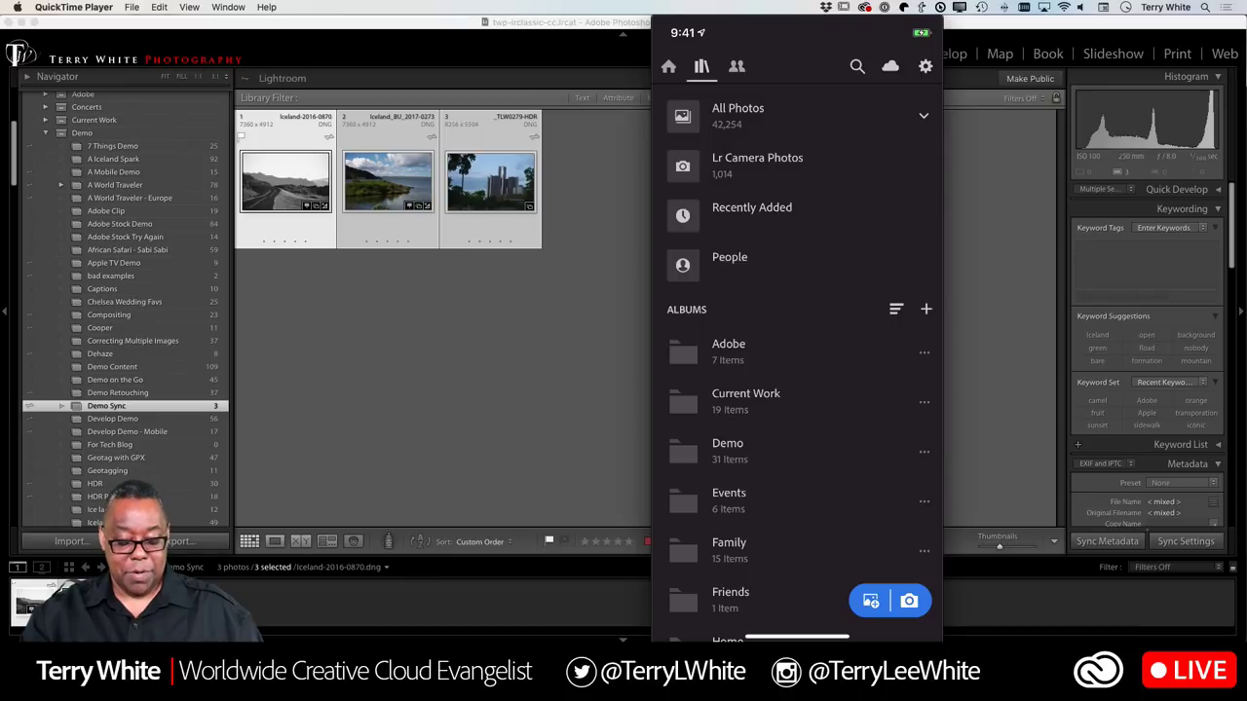
pyautogui.click(909, 601)
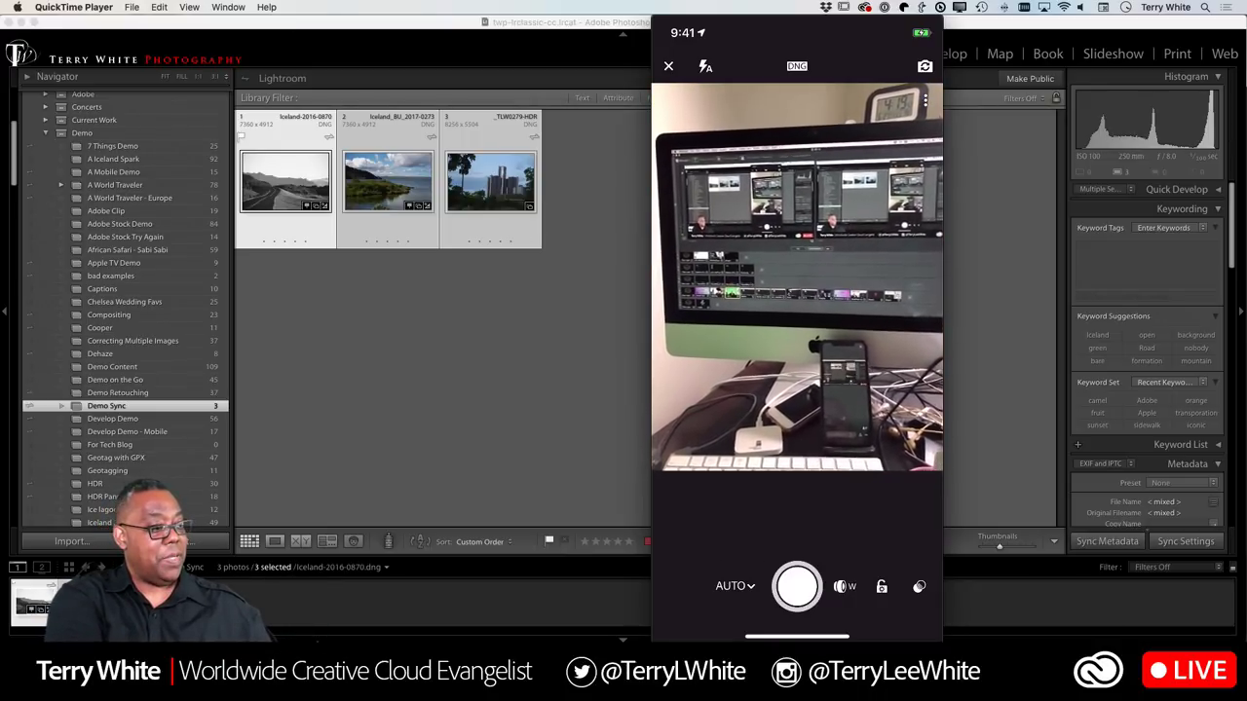
pyautogui.click(797, 585)
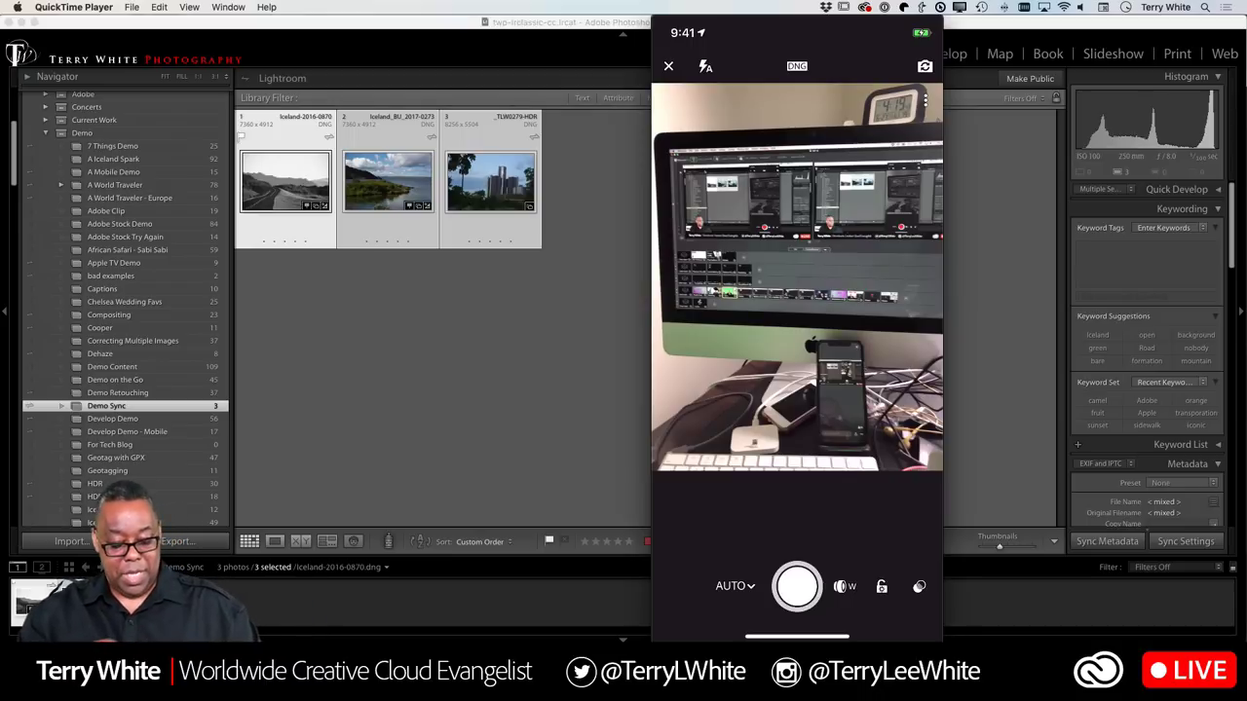
pyautogui.click(669, 65)
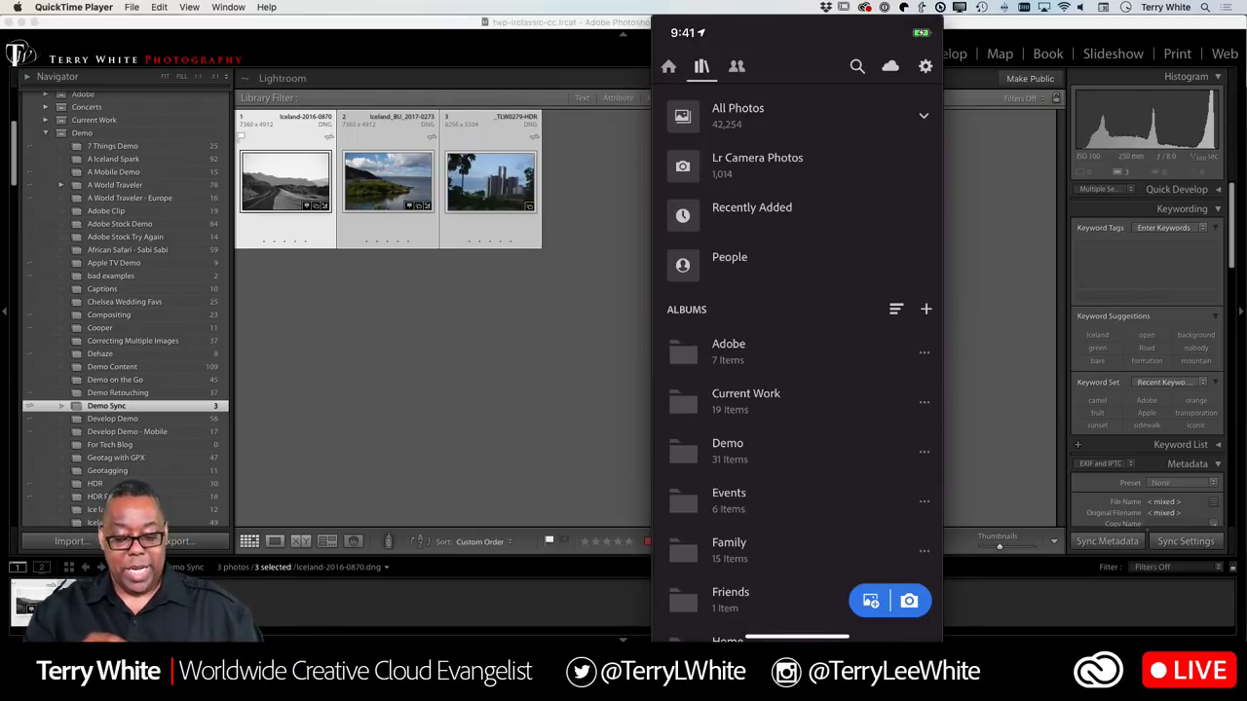
pyautogui.click(881, 121)
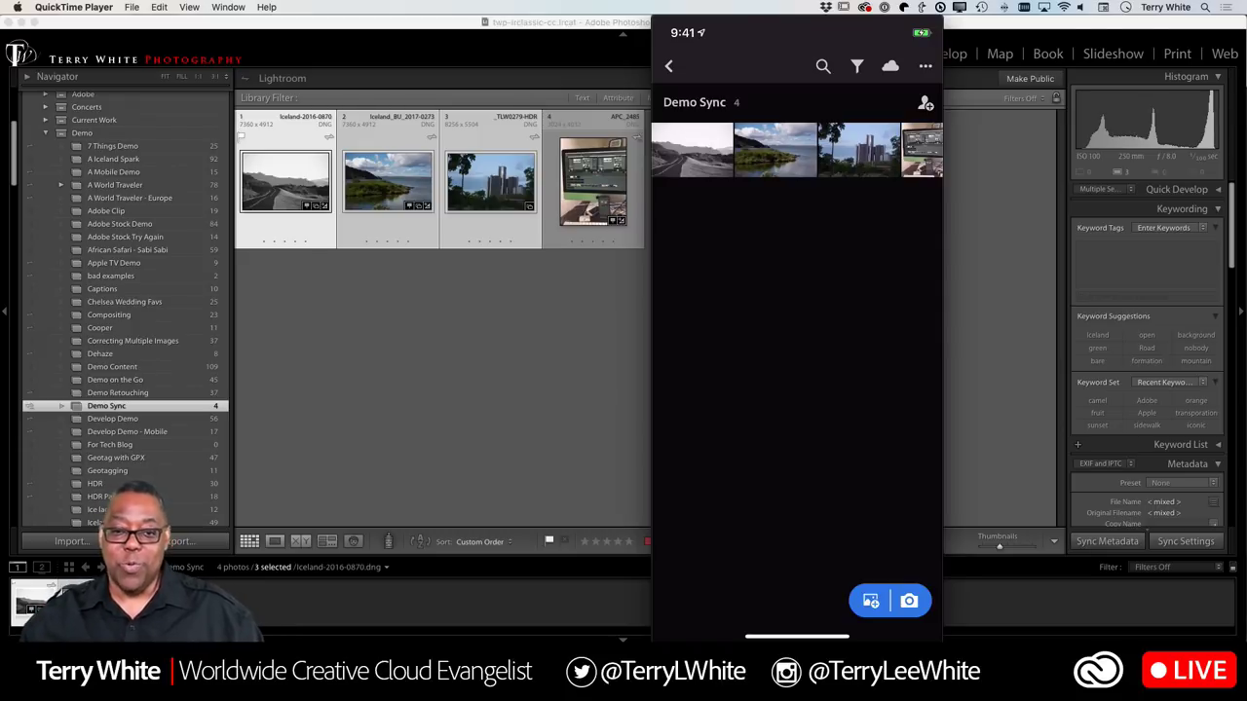
# - View phone photo APC_2485 in Loupe, zoom to 1:1 and back to Fit, then return to Grid
pyautogui.click(600, 191)
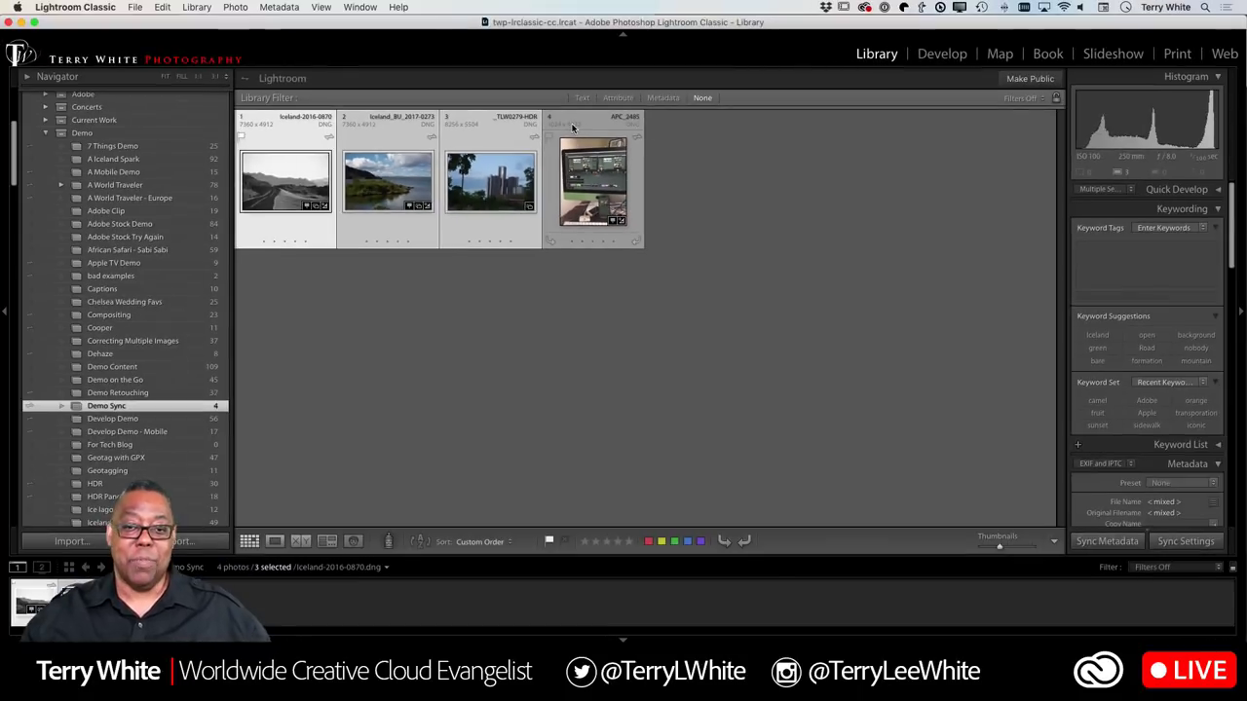
pyautogui.doubleClick(581, 184)
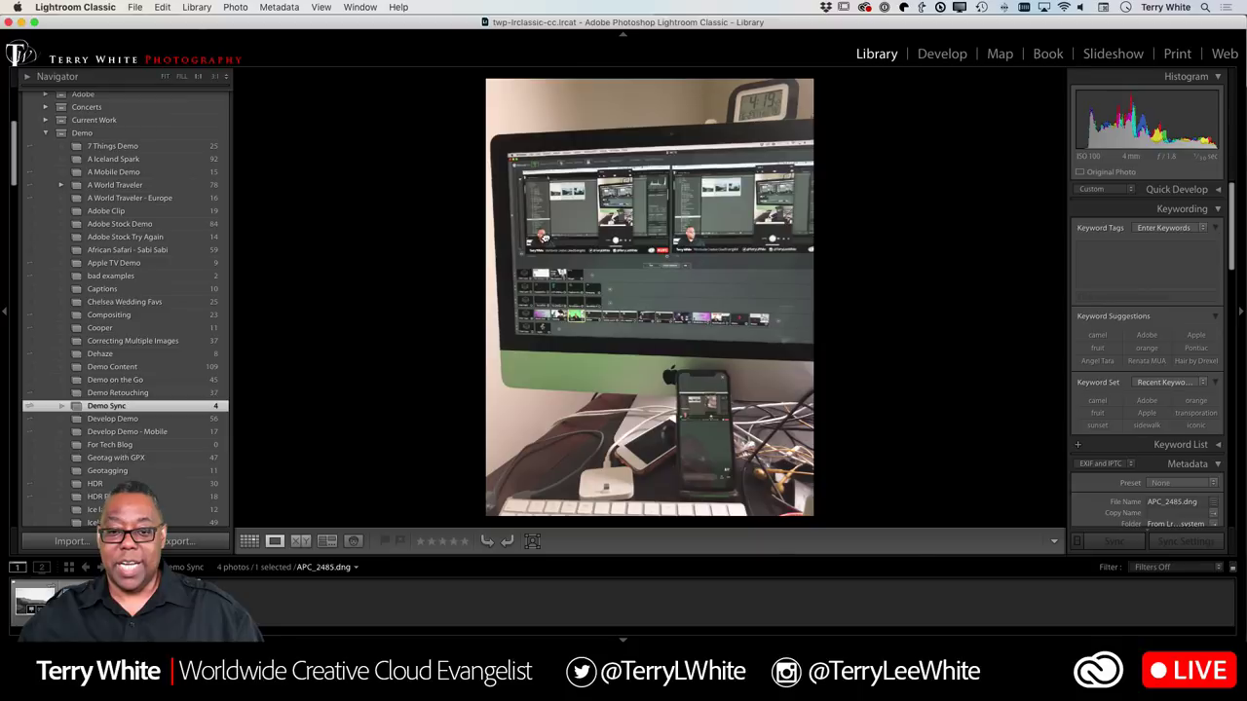
pyautogui.click(566, 239)
pyautogui.click(566, 240)
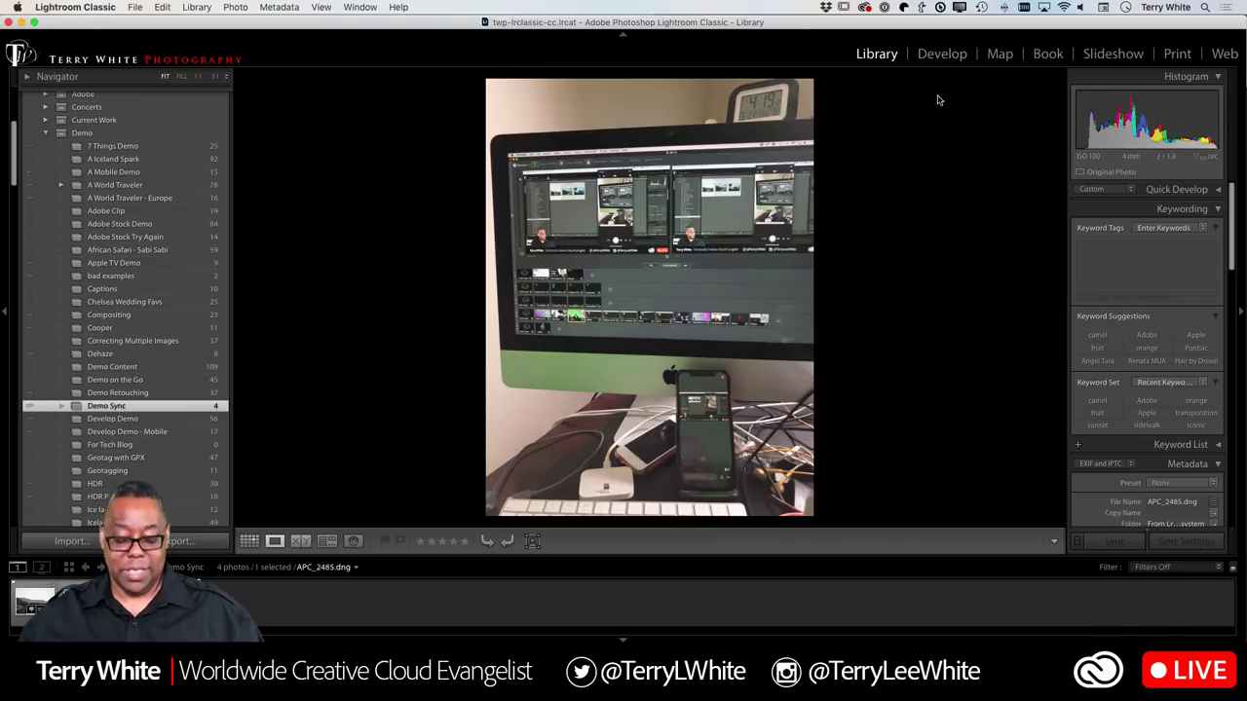
pyautogui.press('g')
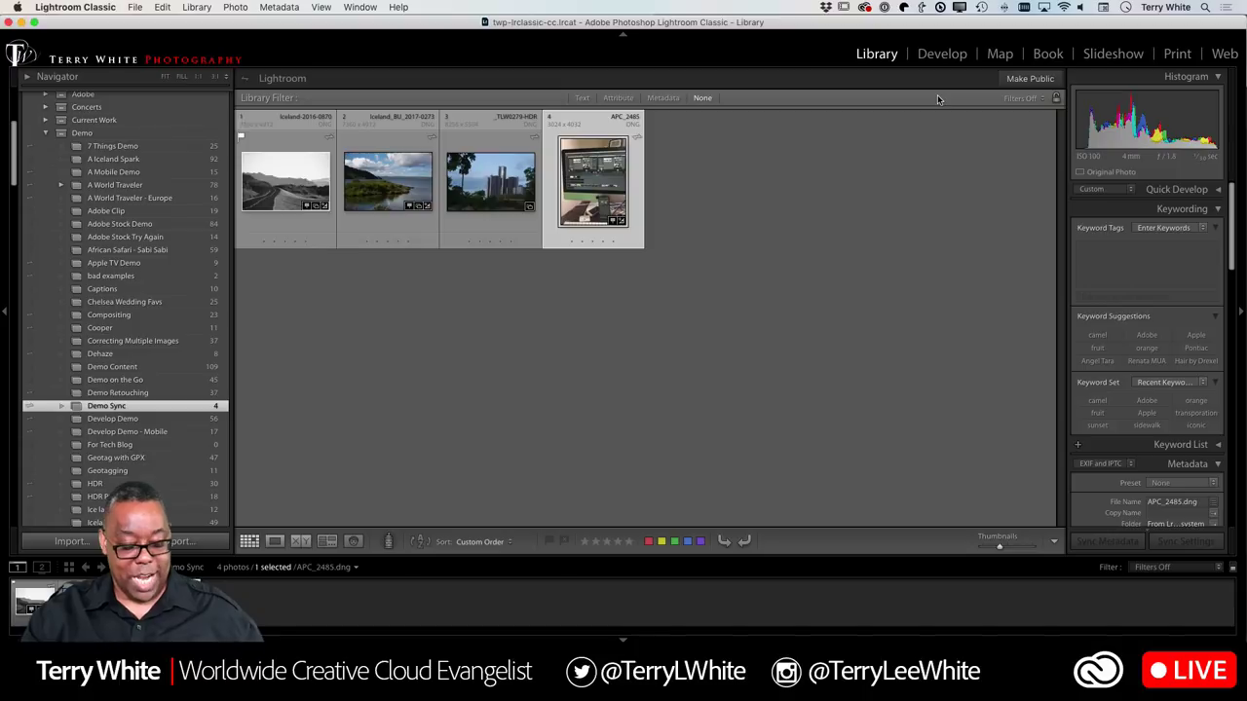
pyautogui.press('super+Tab')
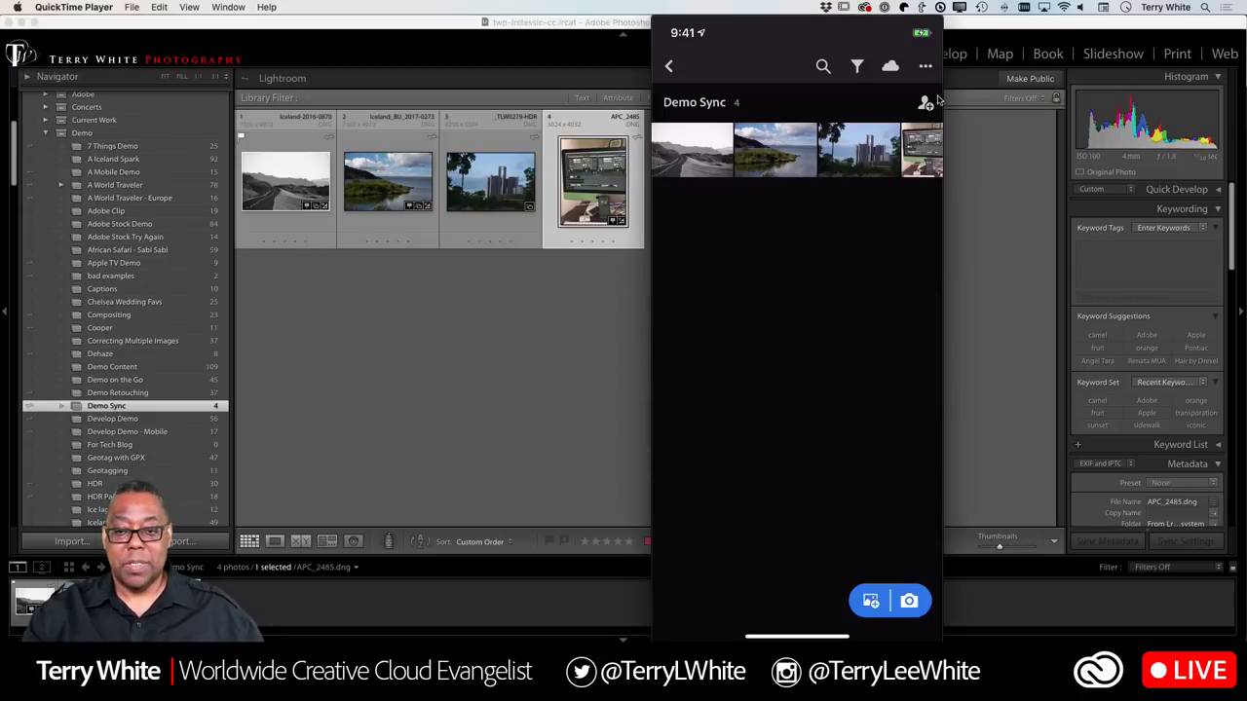
# - Reload the Lightroom web Demo Sync album until it lists four photos, then return to Classic
pyautogui.press('super+Tab')
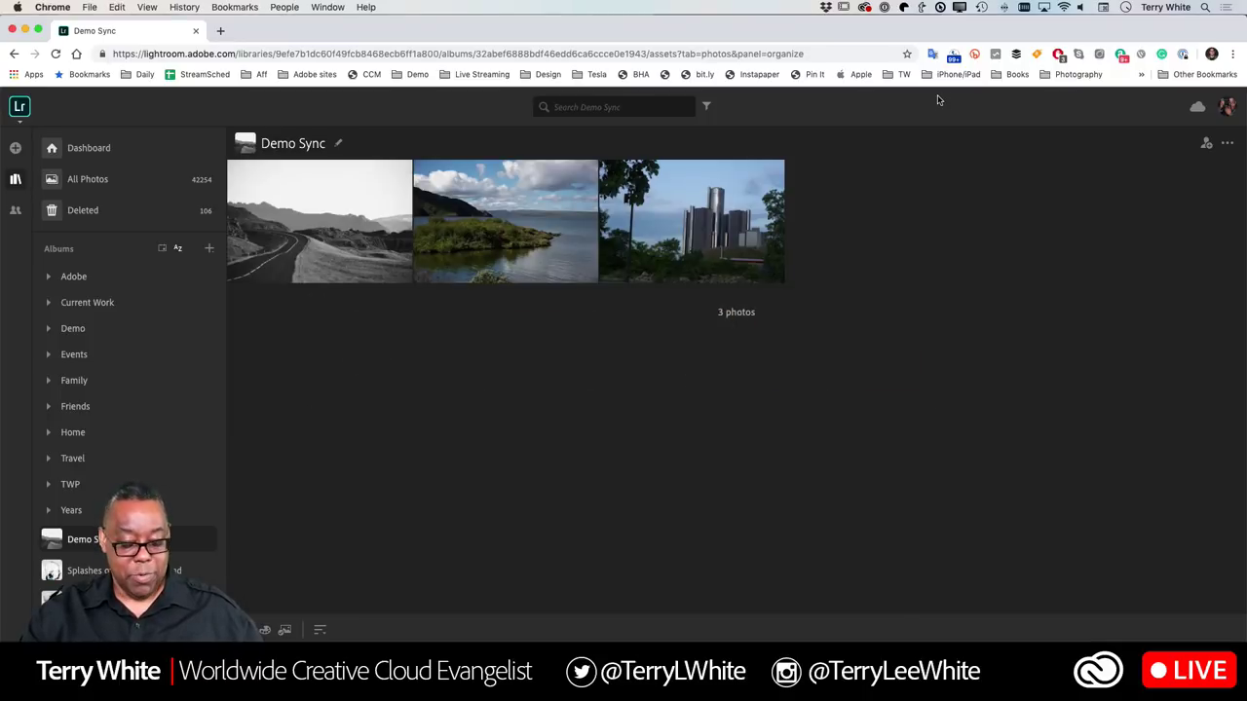
pyautogui.press('super+r')
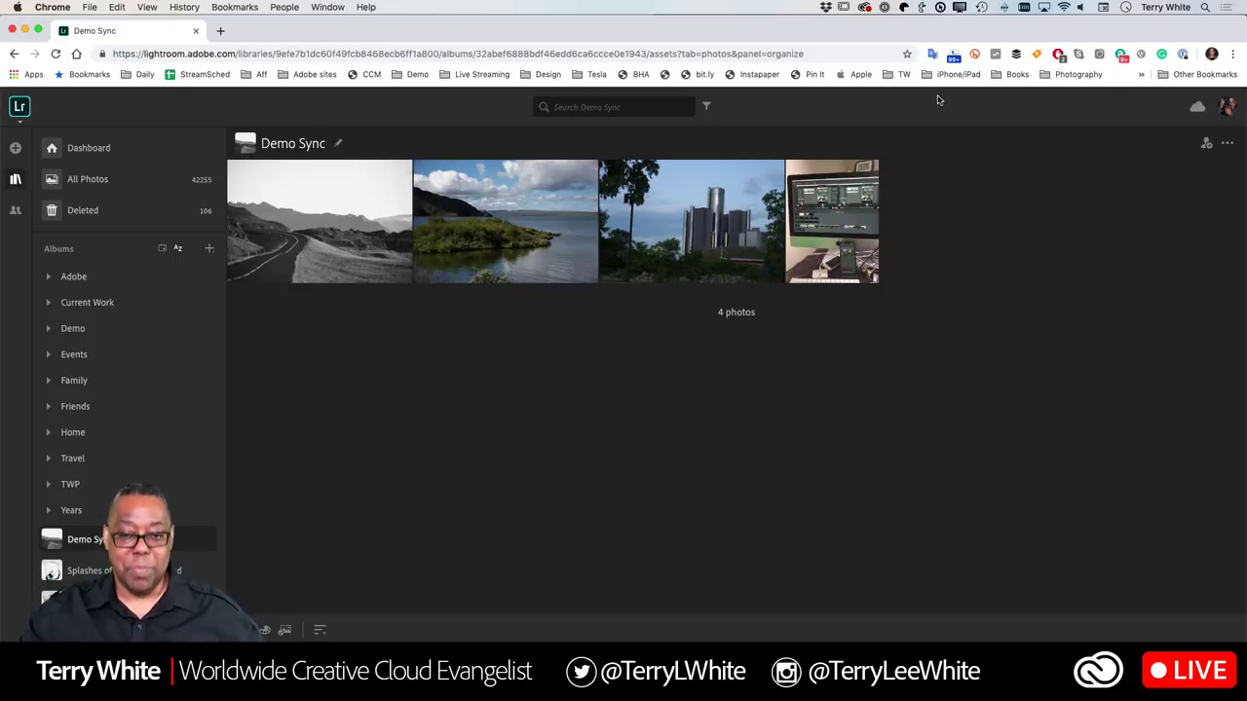
pyautogui.press('super+Tab')
pyautogui.press('super+Tab')
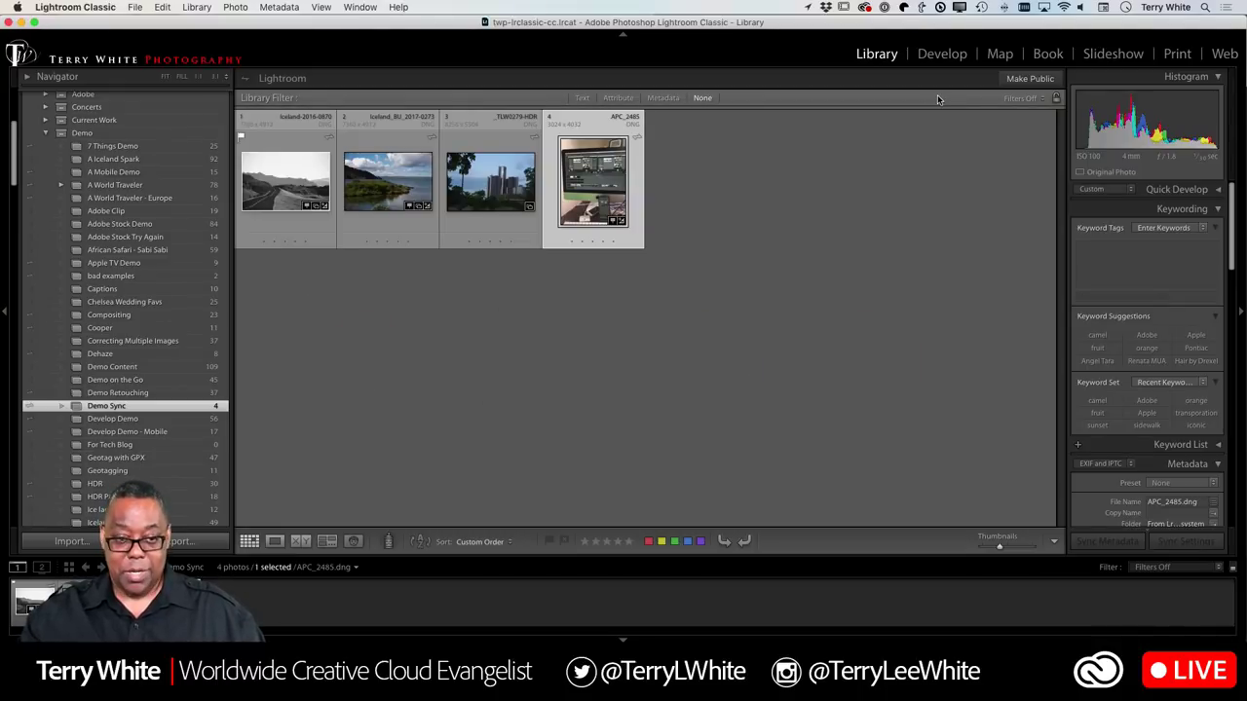
# - Switch from Lightroom Classic to the QuickTime iPhone mirror showing Lightroom mobile's Demo Sync album
pyautogui.press('super+Tab')
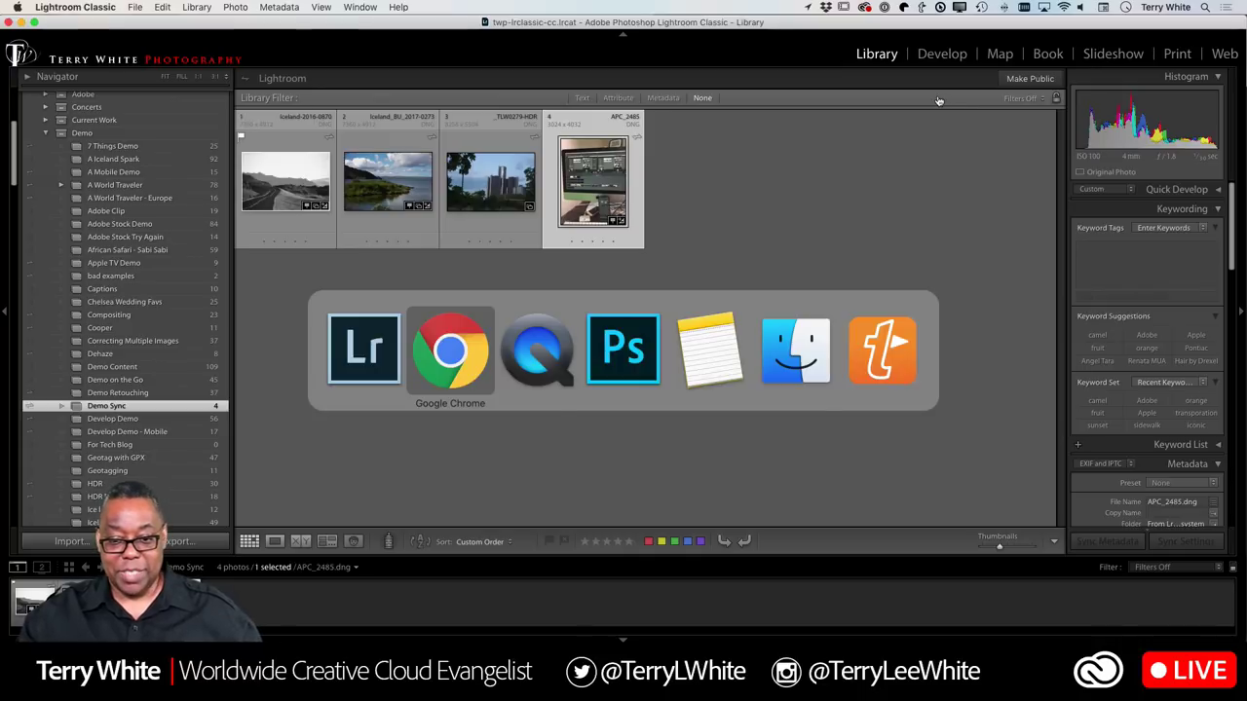
pyautogui.press('super+Tab')
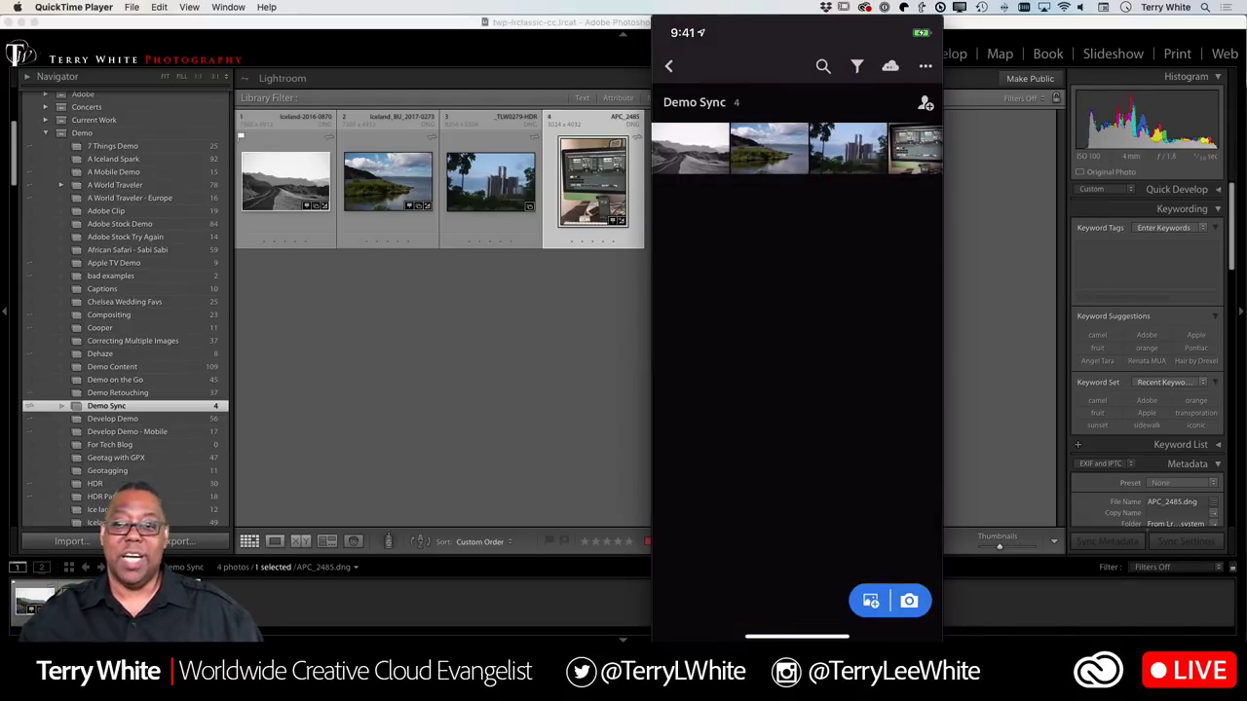
# - Move the mirrored iPhone window further right, then return to the Lightroom web Demo Sync album
pyautogui.moveTo(797, 29)
pyautogui.moveTo(797, 25); pyautogui.dragTo(909, 25)
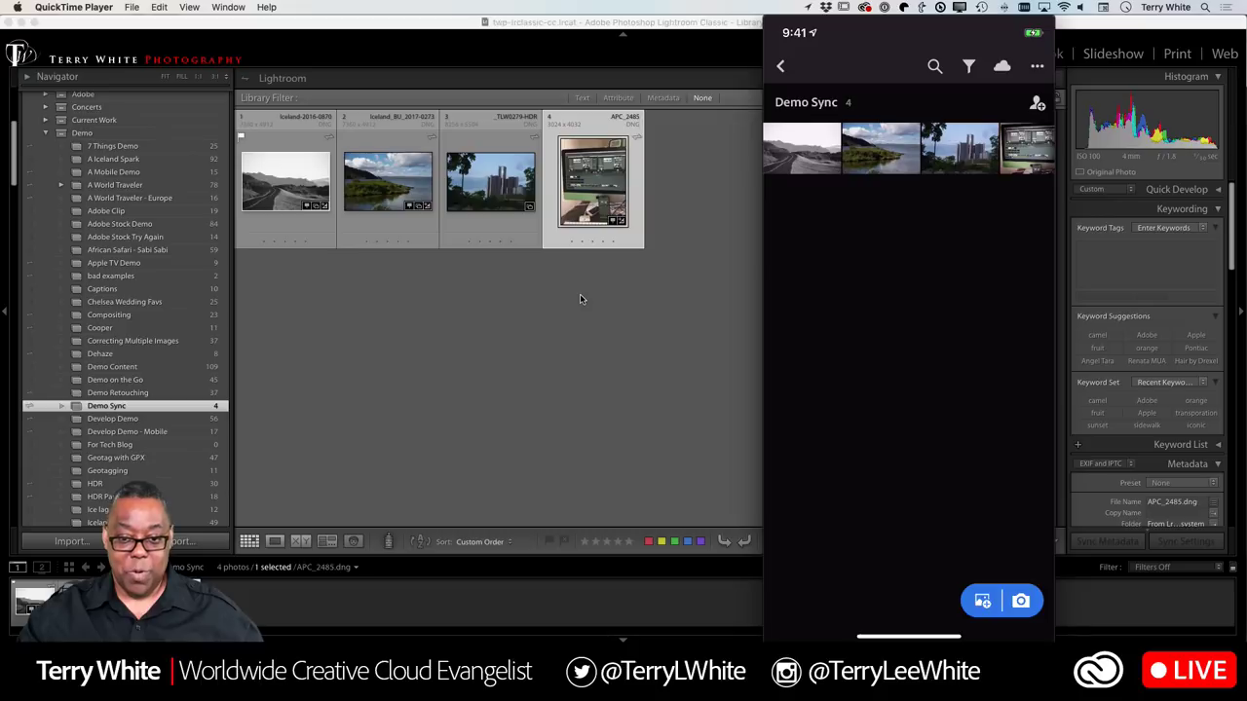
pyautogui.press('super+Tab')
pyautogui.press('super+Tab')
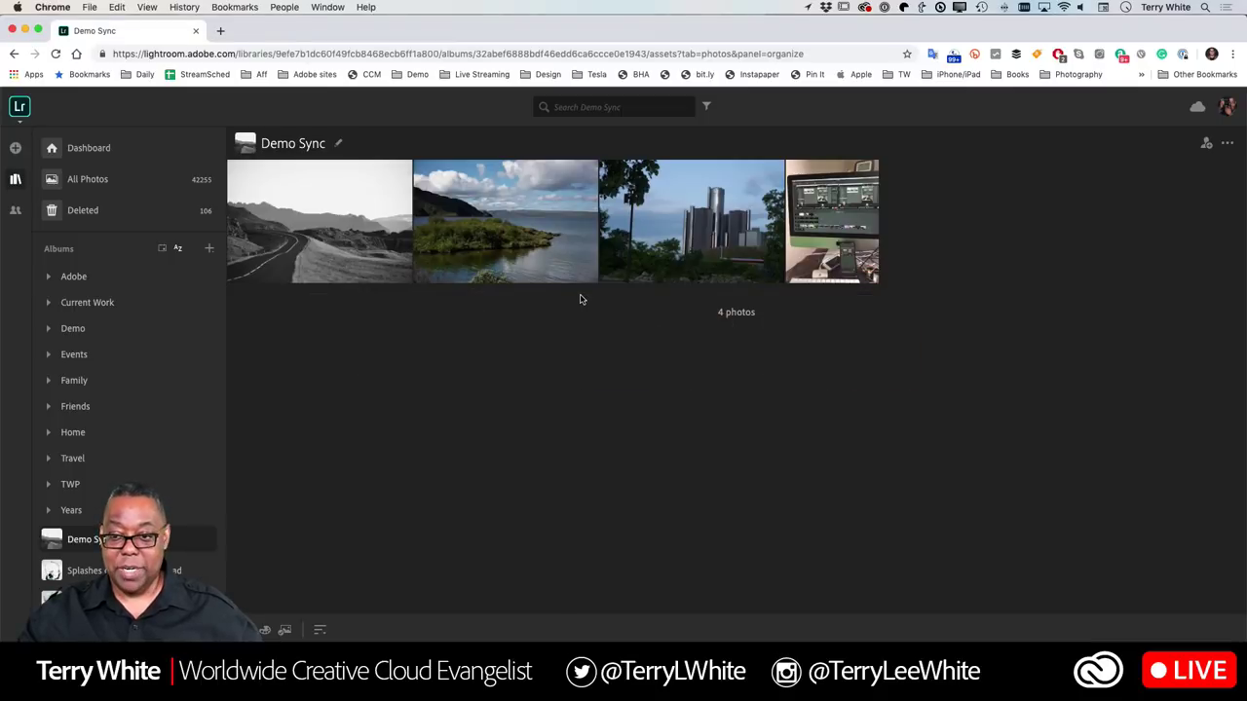
# - Reload the Lightroom web album to refresh the phone-capture thumbnail, then switch to Lightroom Classic
pyautogui.press('super+r')
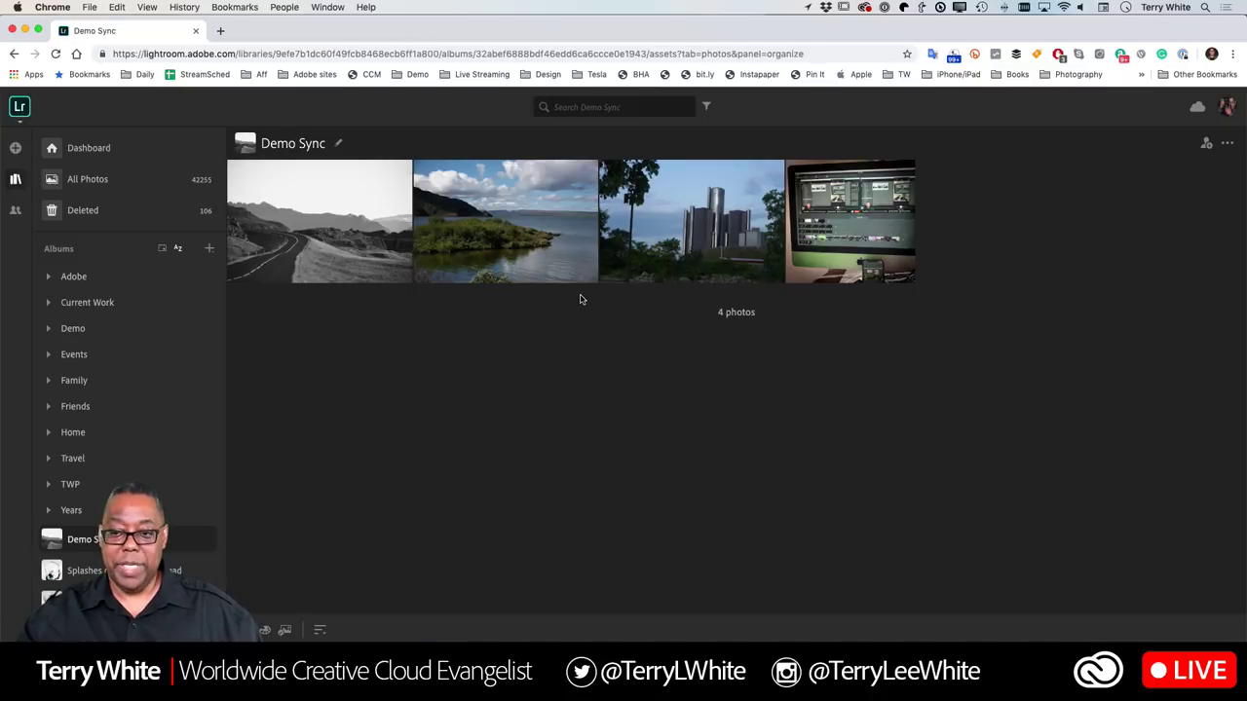
pyautogui.press('super+Tab')
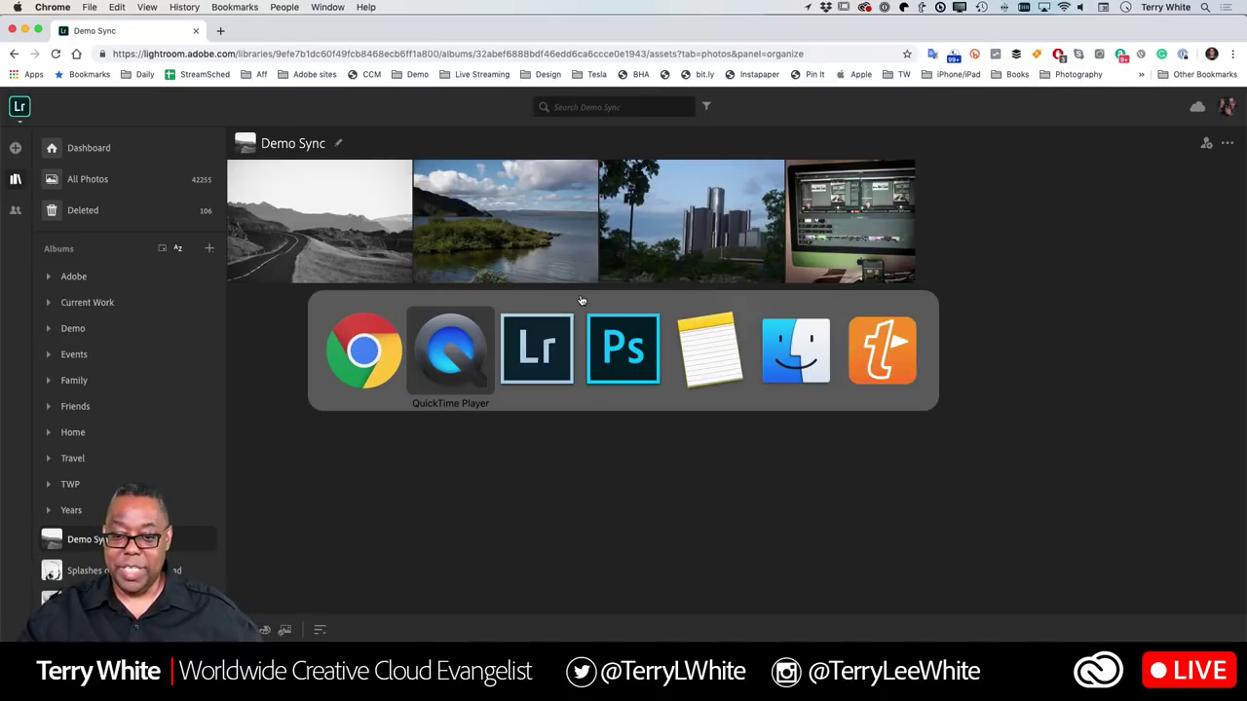
pyautogui.press('super+Tab')
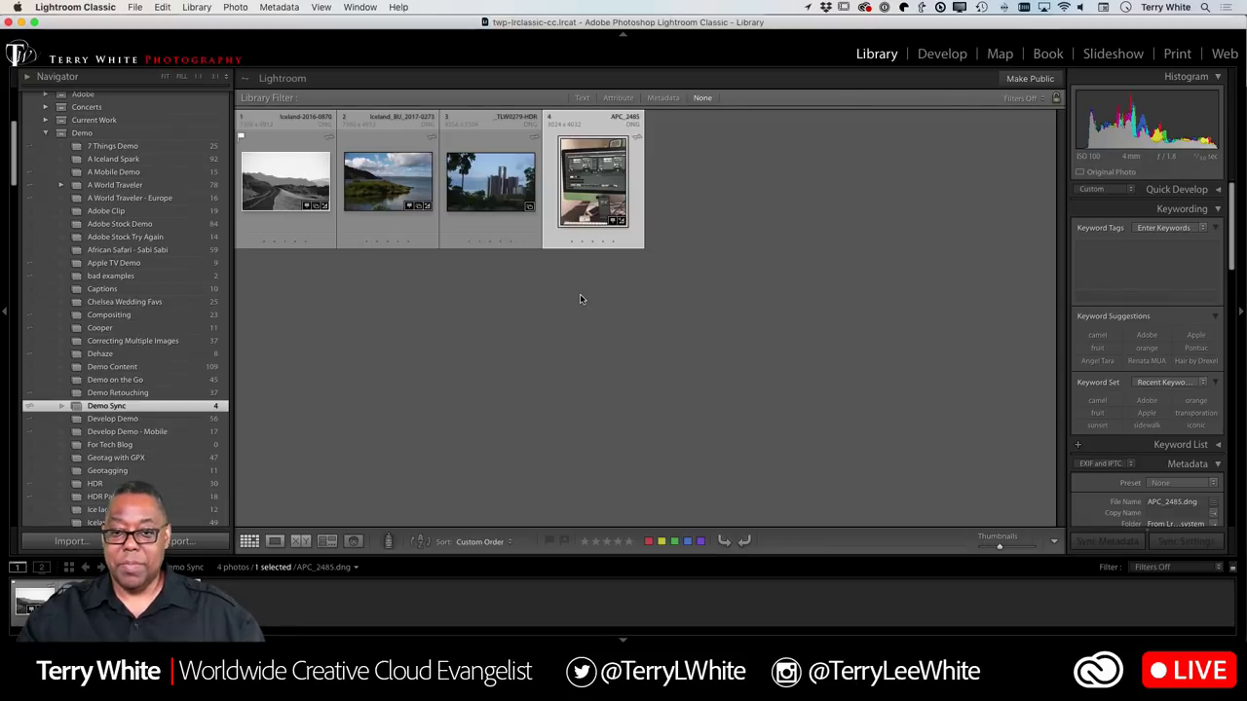
# - Deselect the phone photo APC_2485 in the Demo Sync collection grid
pyautogui.click(588, 307)
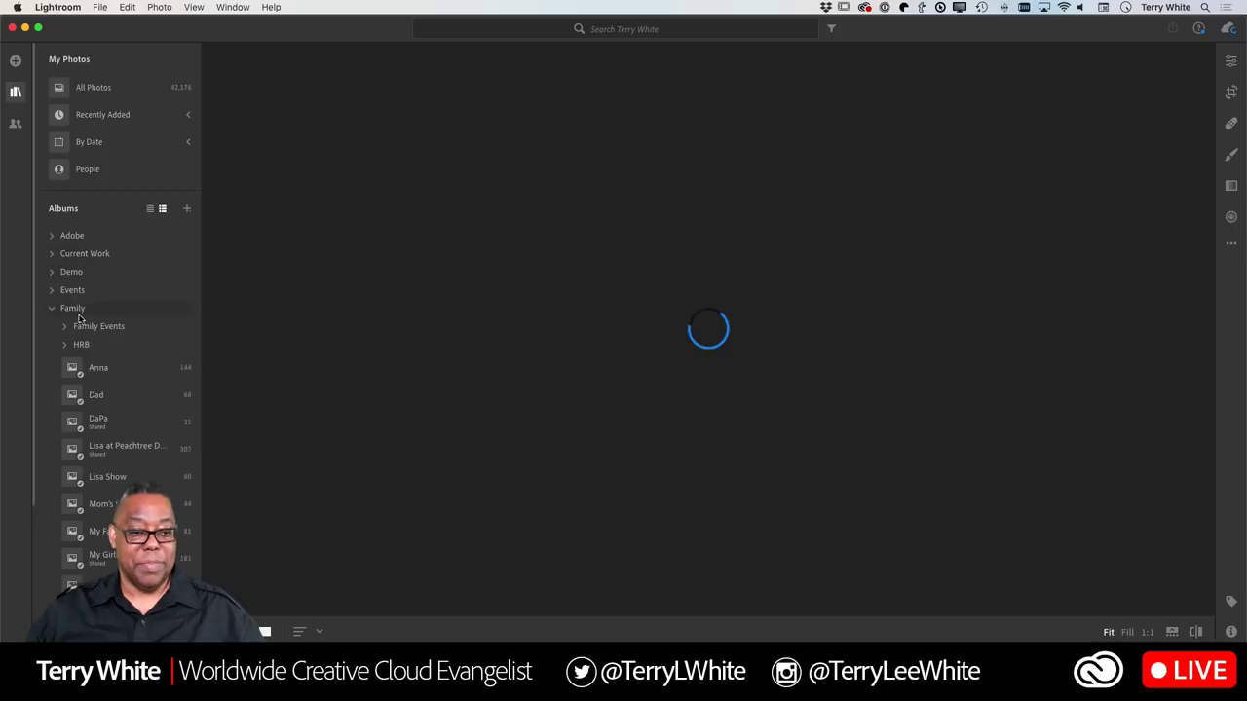
# - Collapse the Family album group in Lightroom desktop, then switch back to Lightroom Classic
pyautogui.click(53, 310)
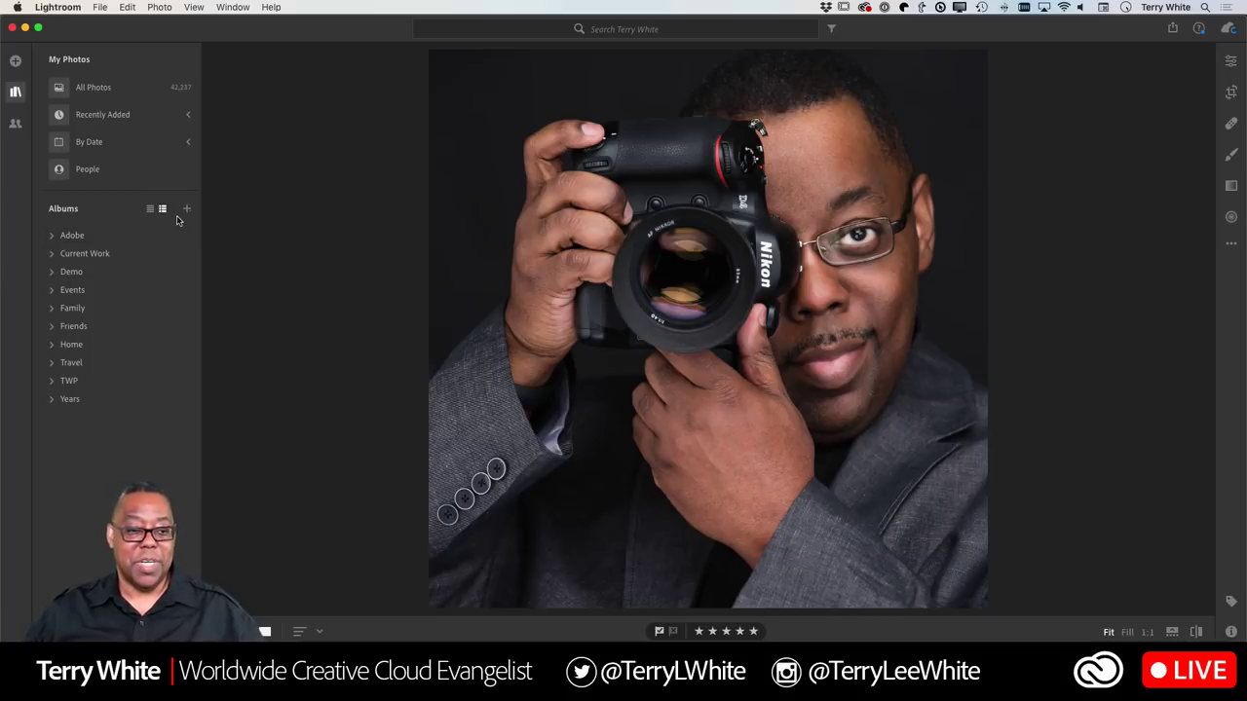
pyautogui.press('super+Tab')
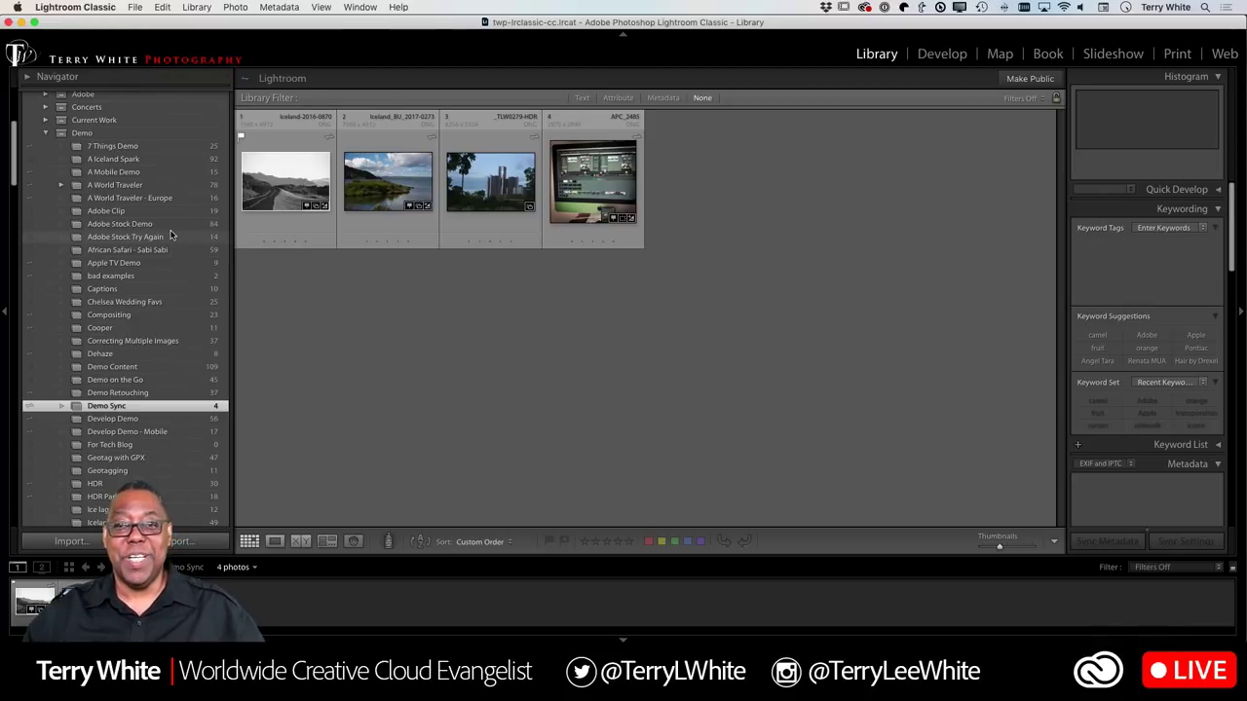
# - In Lightroom desktop, show the Demo Sync album's four photos in grid view, then return to Classic
pyautogui.press('super+Tab')
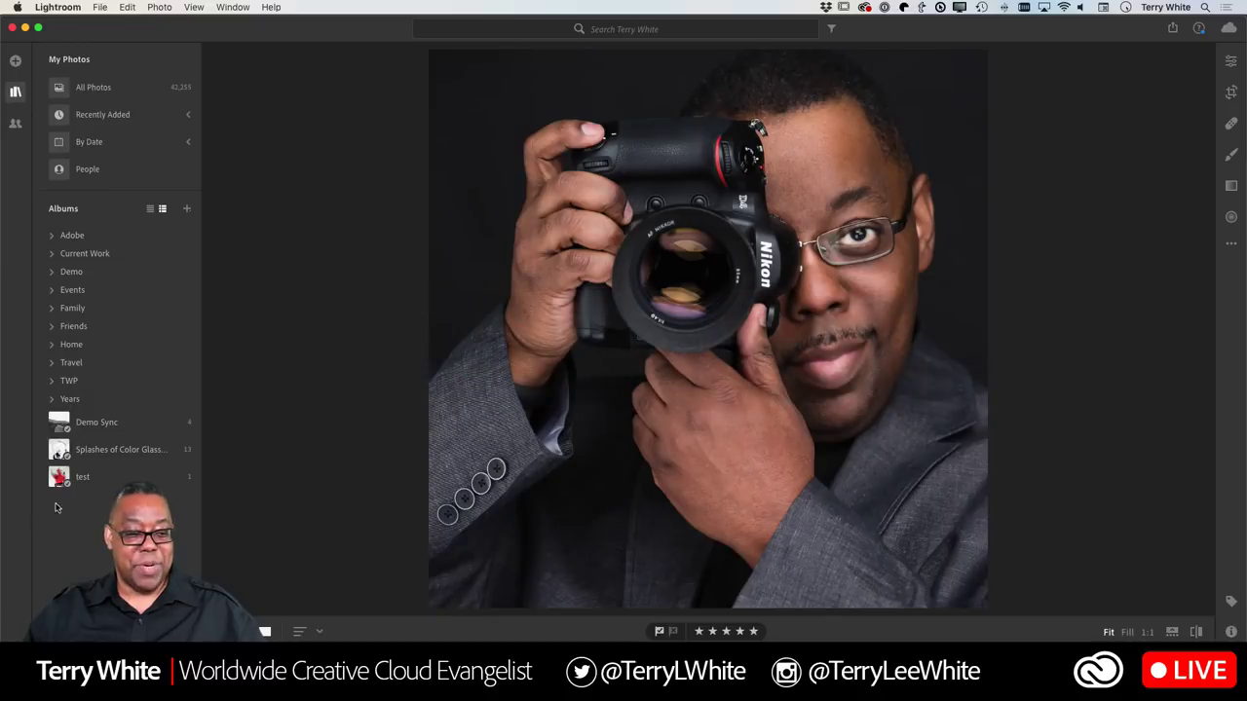
pyautogui.click(94, 453)
pyautogui.click(90, 426)
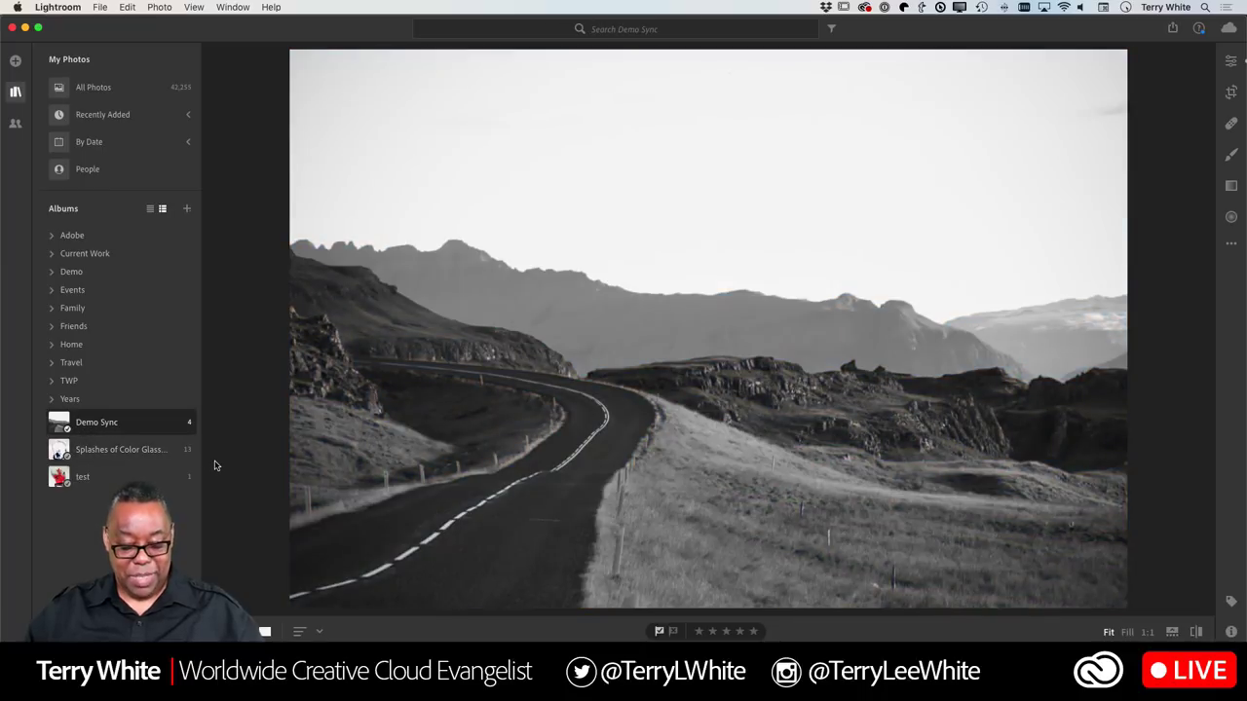
pyautogui.press('g')
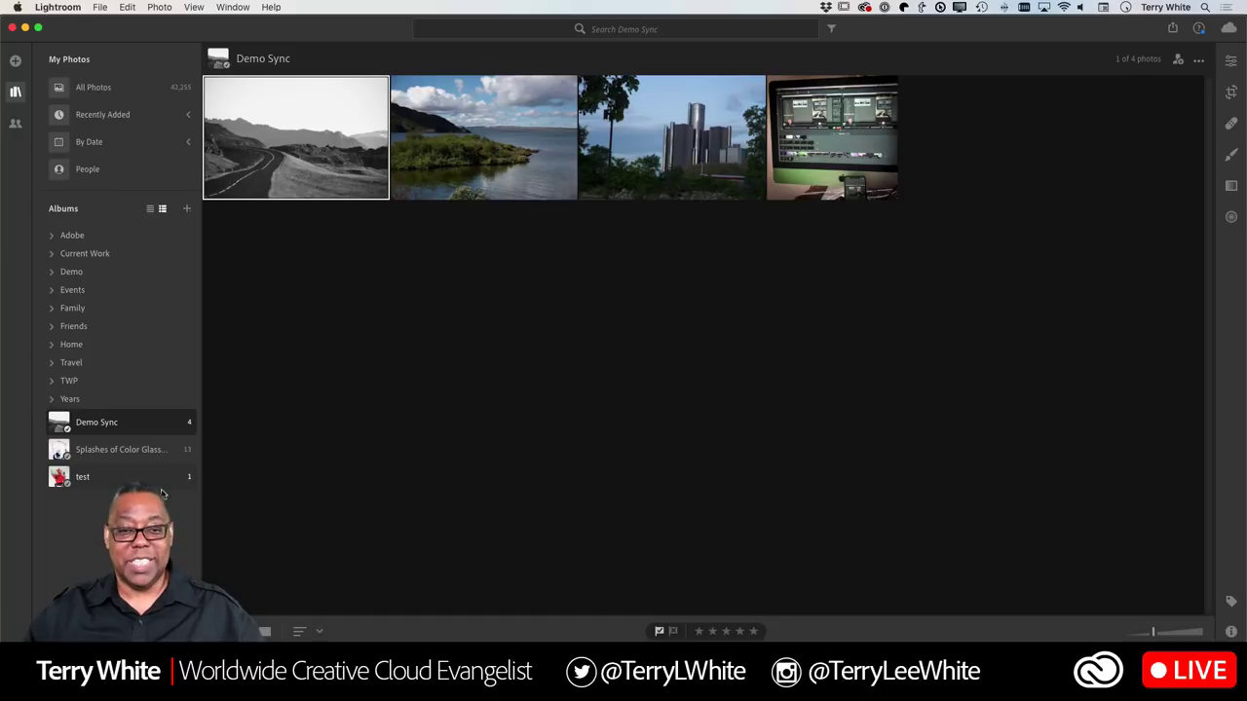
pyautogui.press('super+Tab')
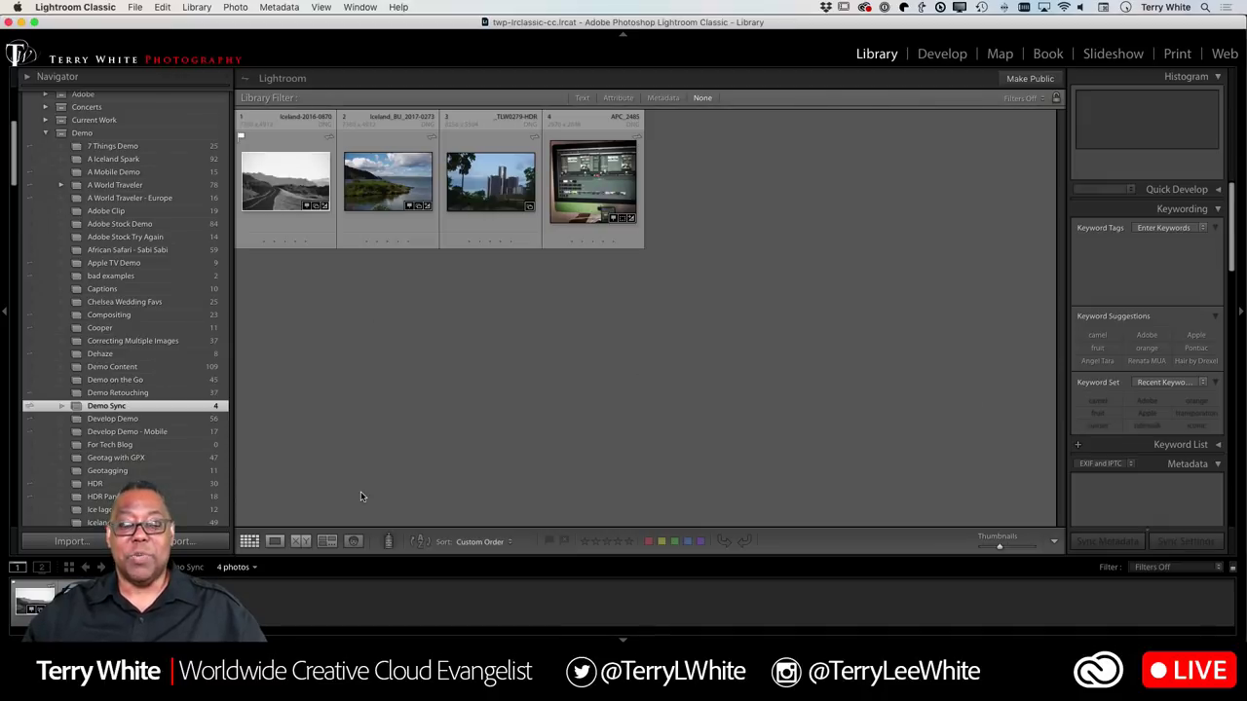